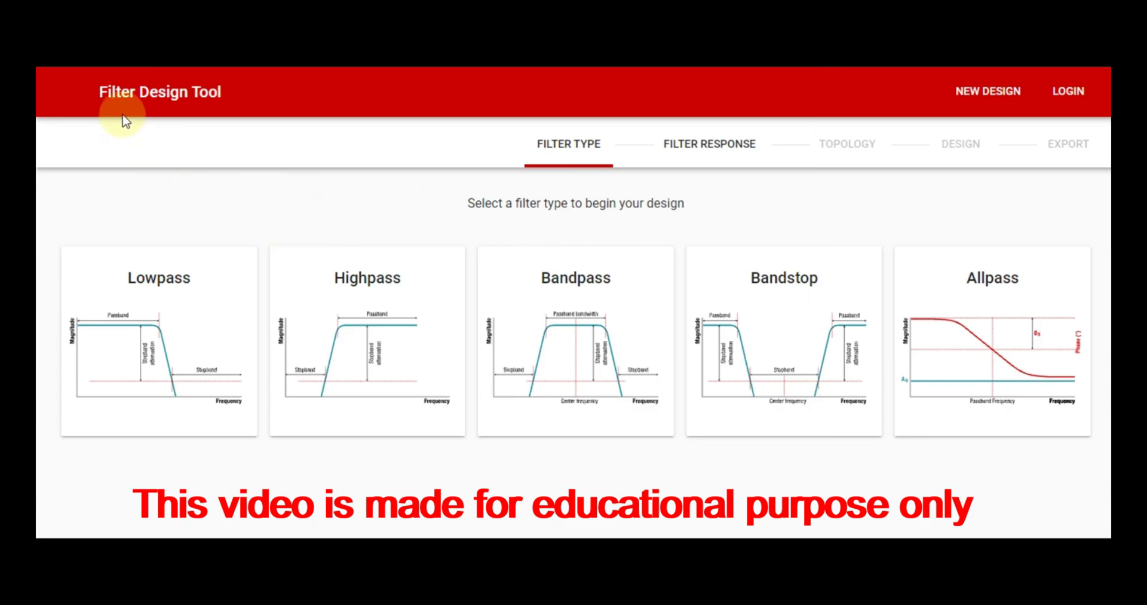
Step: Start a lowpass filter design and choose 1 as the filter order in the stopband specification
{"action": "left_click", "coordinate": [189, 102]}
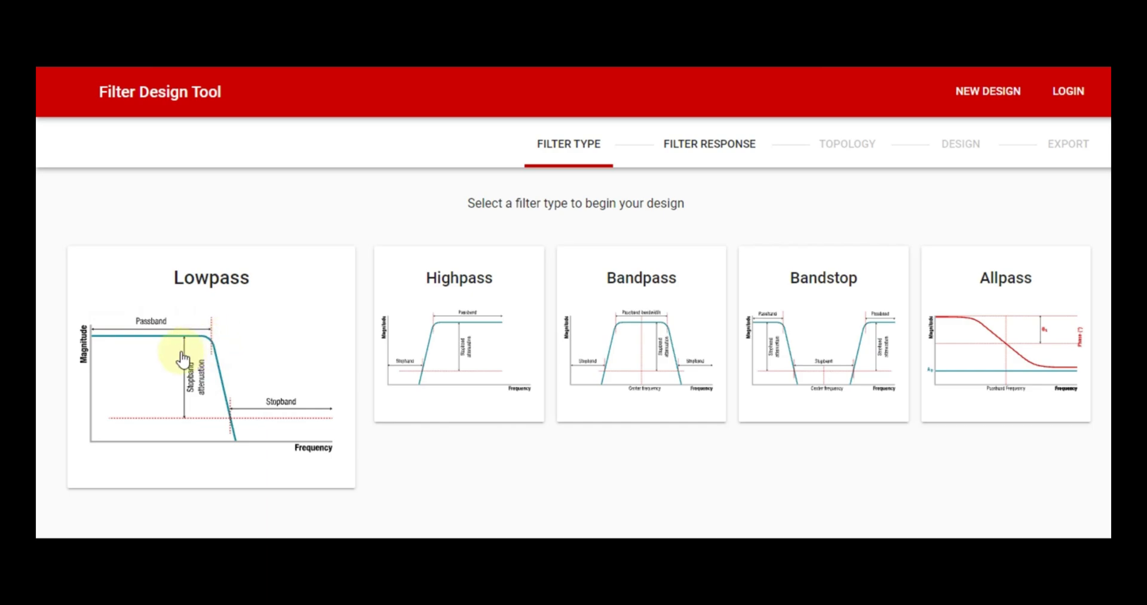
{"action": "left_click", "coordinate": [218, 347]}
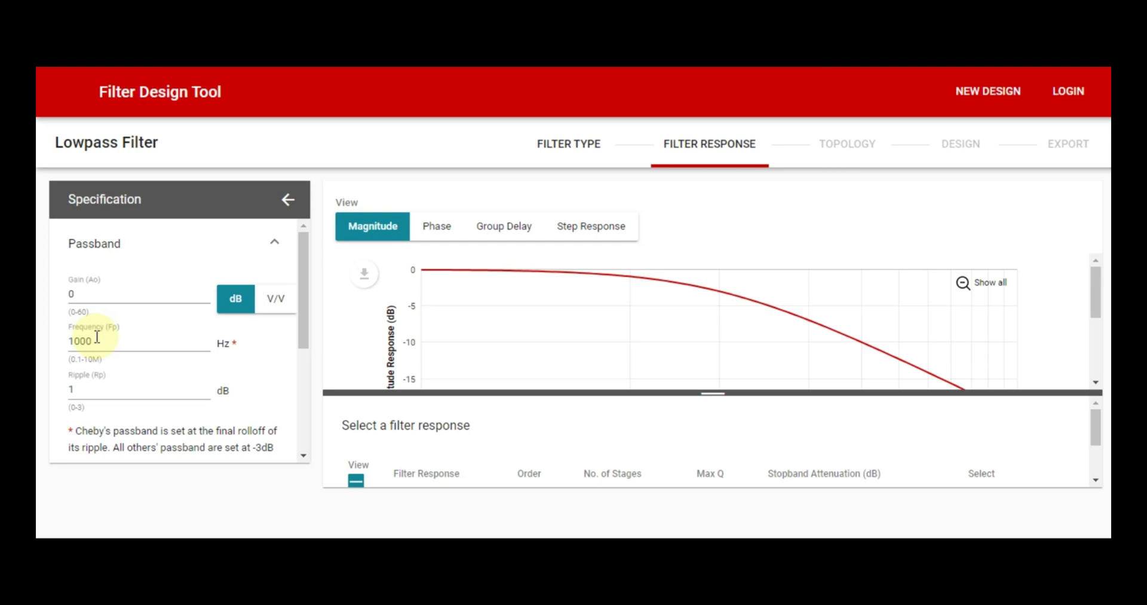
{"action": "scroll", "coordinate": [97, 338], "scroll_direction": "down", "scroll_amount": 1}
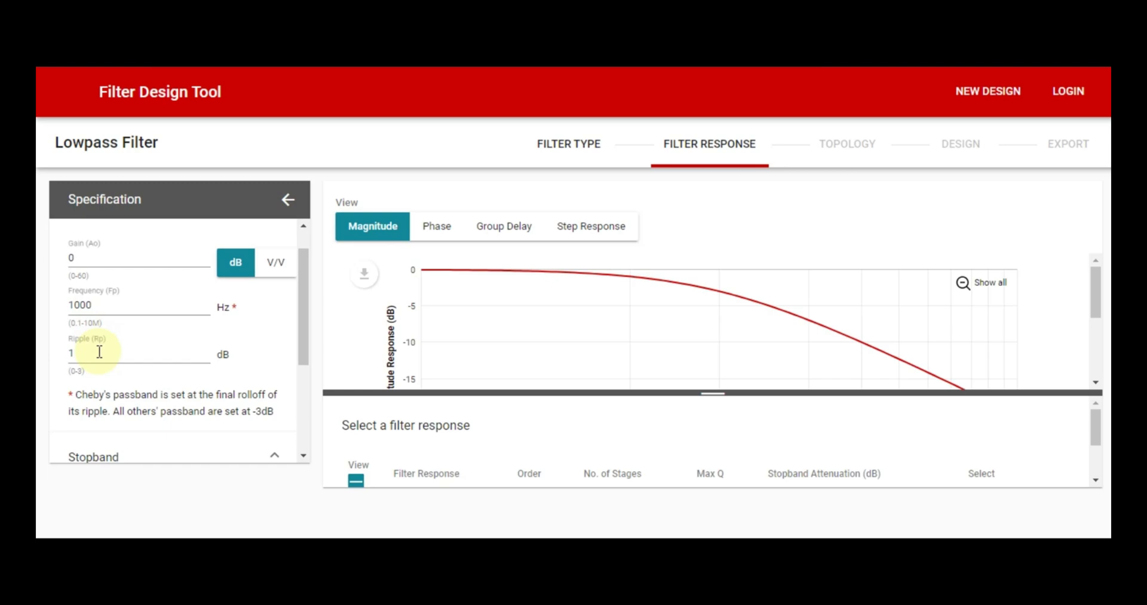
{"action": "scroll", "coordinate": [99, 353], "scroll_direction": "down", "scroll_amount": 4}
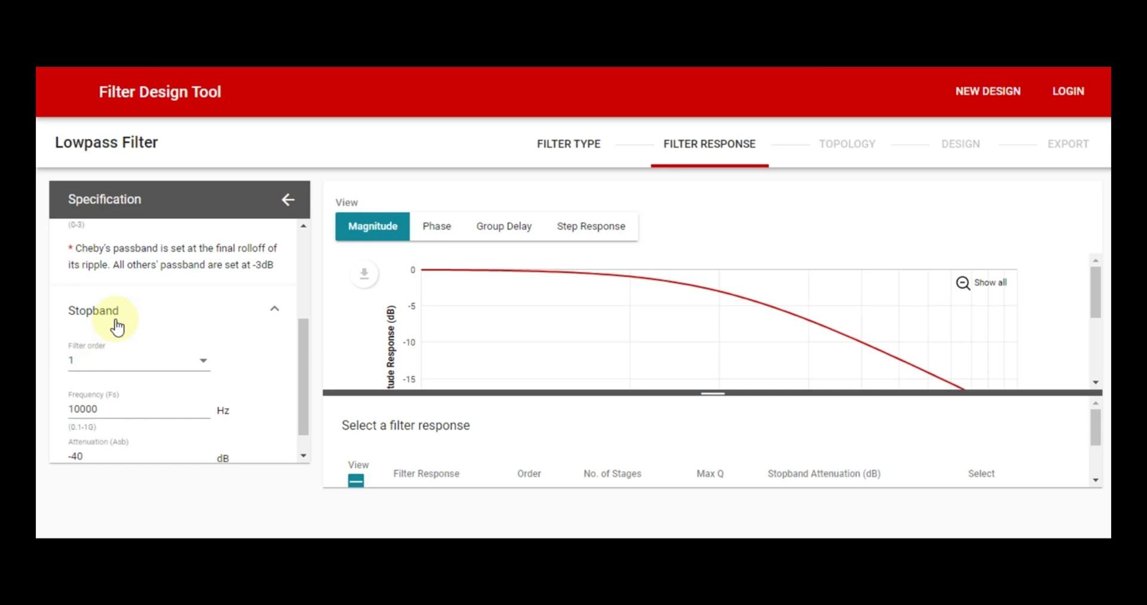
{"action": "scroll", "coordinate": [117, 327], "scroll_direction": "down", "scroll_amount": 1}
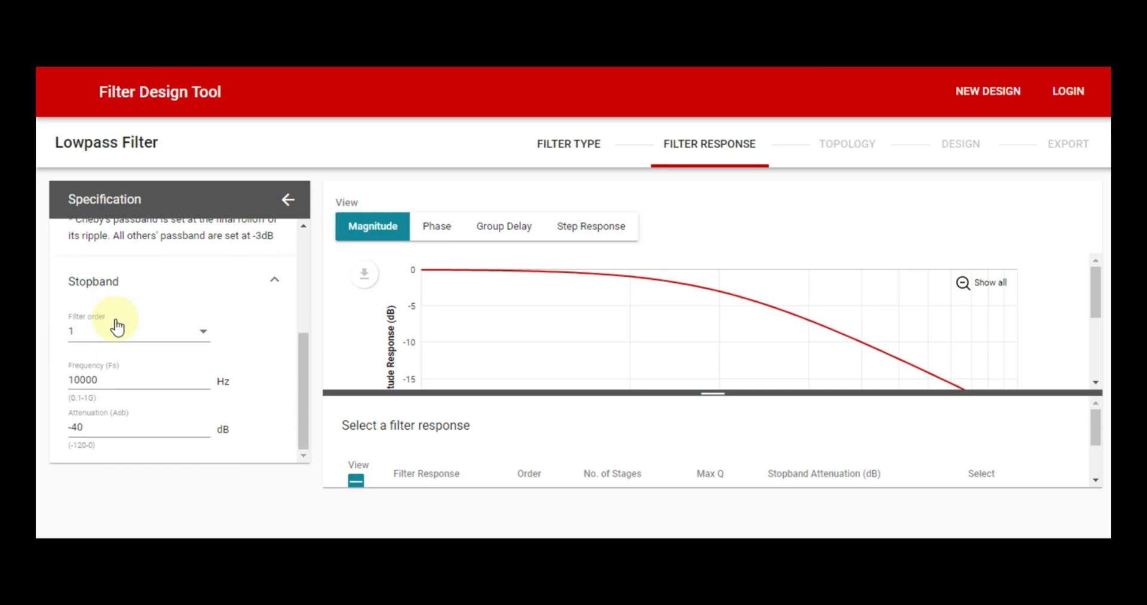
{"action": "left_click", "coordinate": [202, 334]}
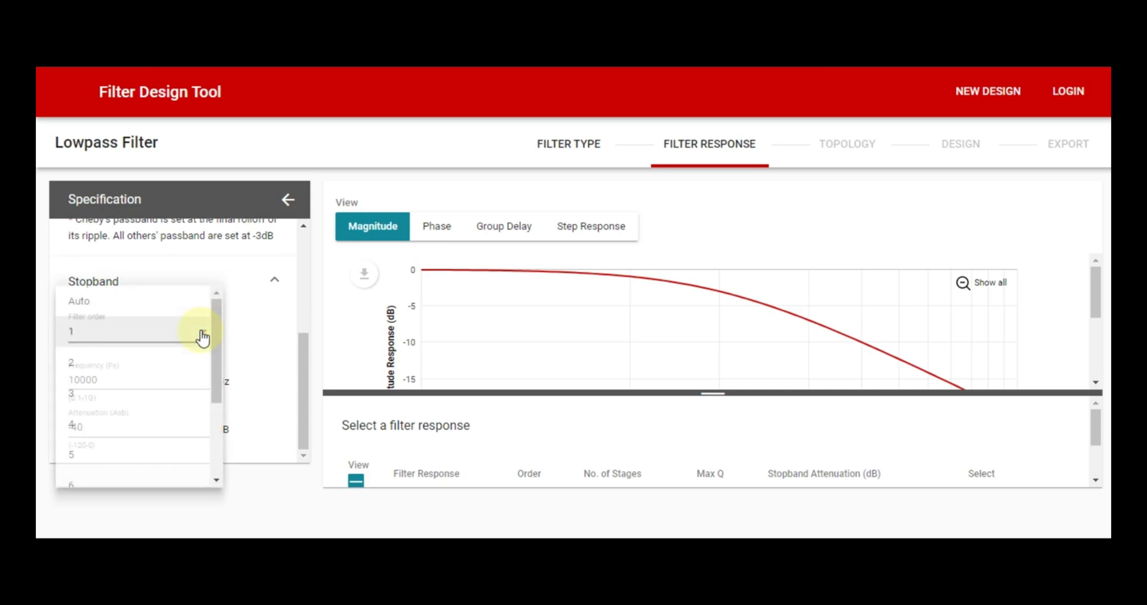
{"action": "left_click", "coordinate": [115, 338]}
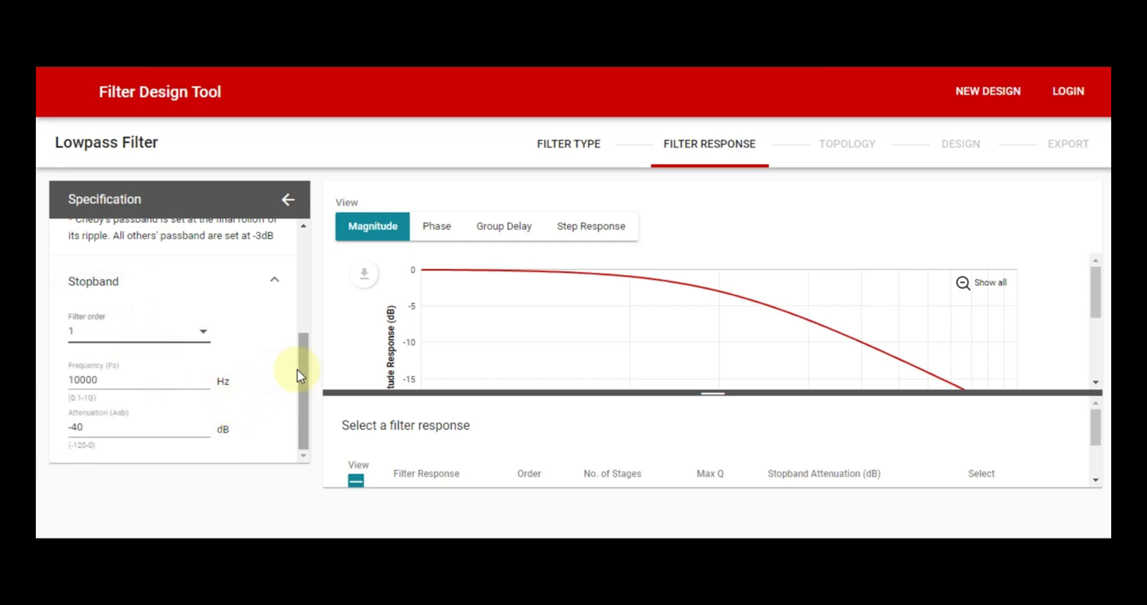
Step: Select the First Order filter response for the lowpass filter and proceed to its topology
{"action": "left_click_drag", "start_coordinate": [299, 364], "coordinate": [312, 248]}
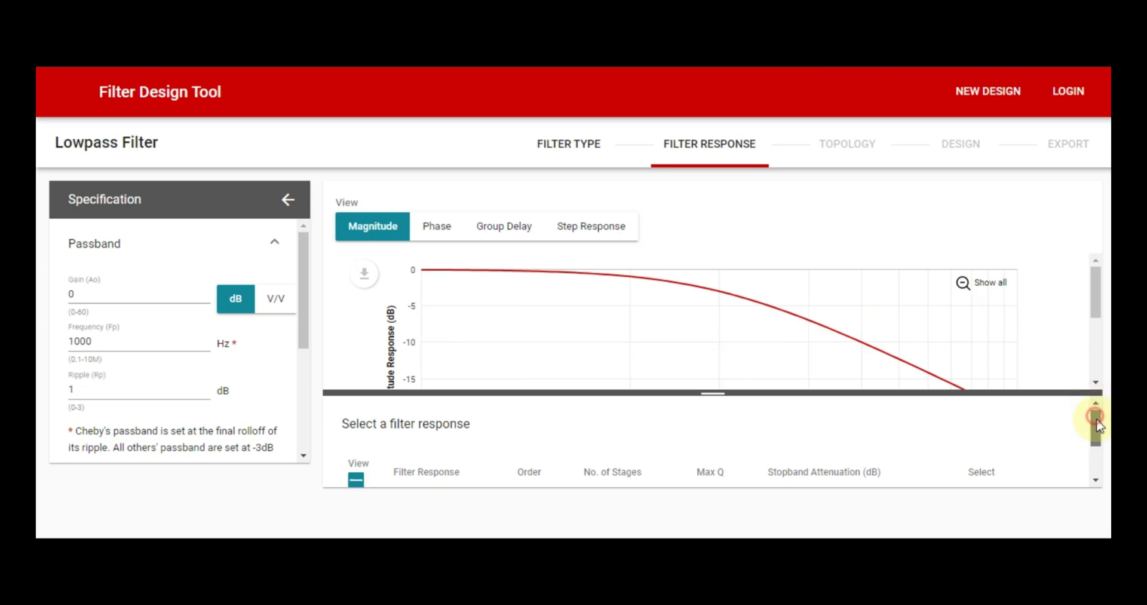
{"action": "left_click_drag", "start_coordinate": [1094, 416], "coordinate": [1098, 451]}
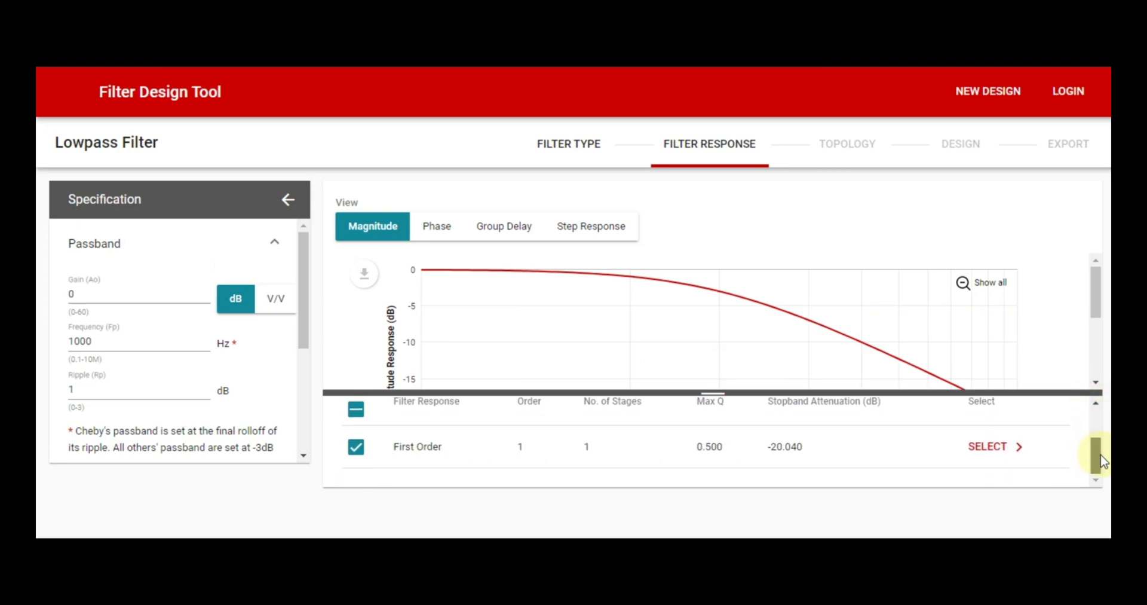
{"action": "mouse_move", "coordinate": [1103, 462]}
{"action": "left_mouse_down"}
{"action": "mouse_move", "coordinate": [1099, 422]}
{"action": "mouse_move", "coordinate": [1102, 474]}
{"action": "left_mouse_up"}
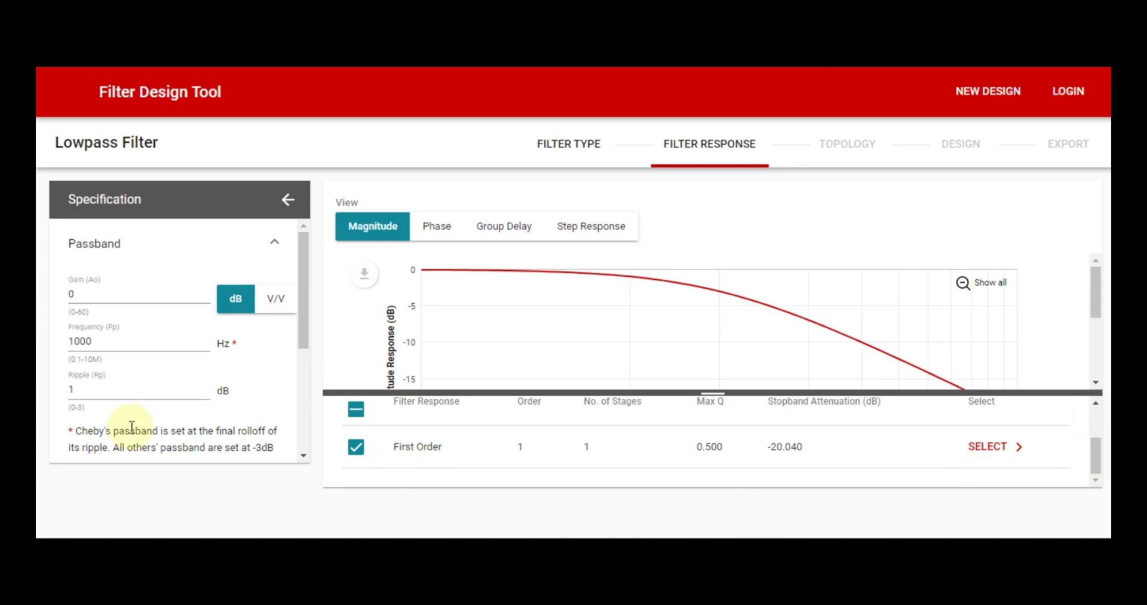
{"action": "scroll", "coordinate": [107, 366], "scroll_direction": "down", "scroll_amount": 3}
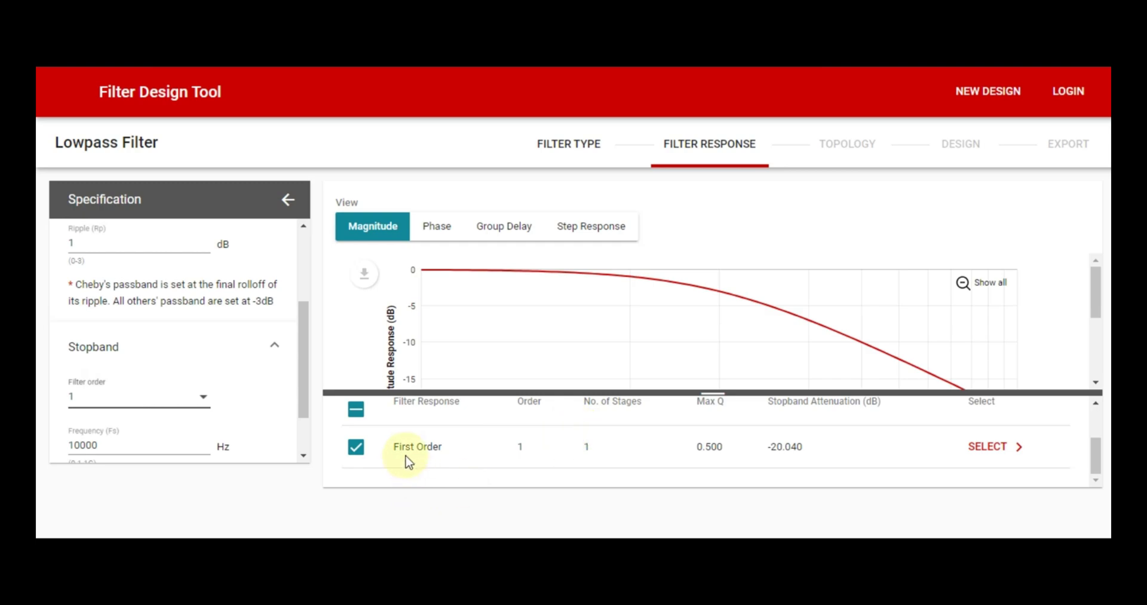
{"action": "left_click", "coordinate": [1005, 452]}
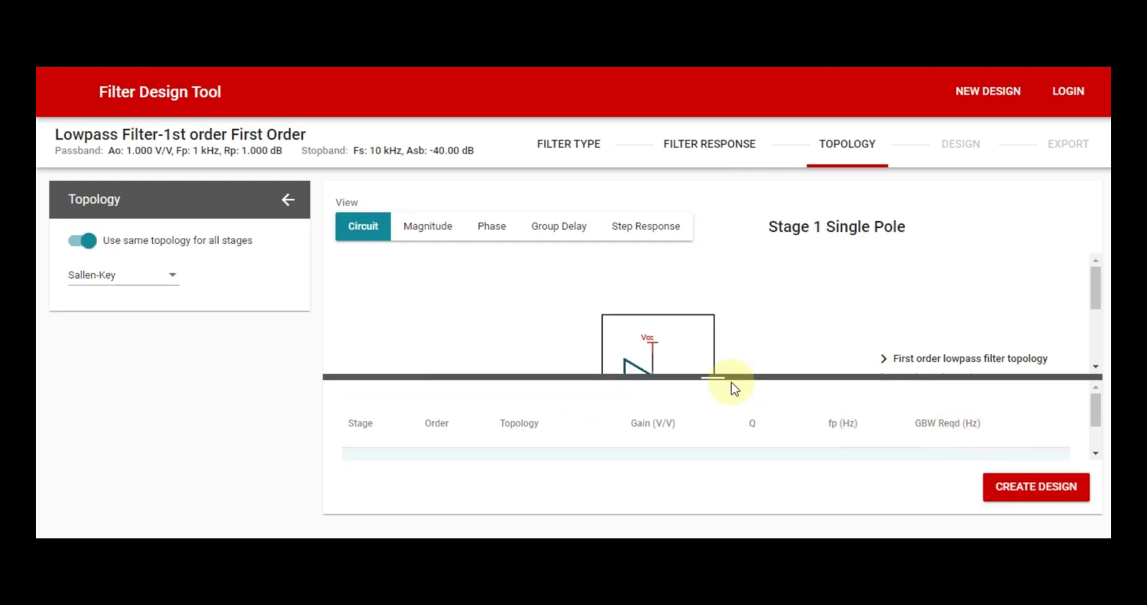
Step: Enlarge the circuit view to show the whole schematic and choose the Sallen-Key topology for all stages
{"action": "left_click_drag", "start_coordinate": [715, 379], "coordinate": [725, 474]}
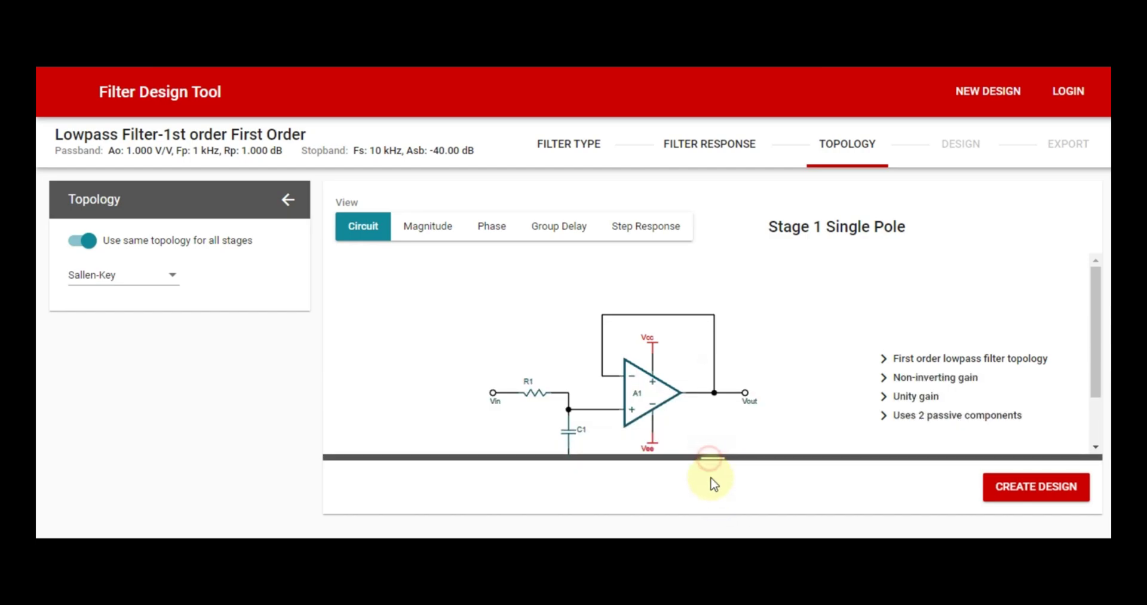
{"action": "scroll", "coordinate": [763, 355], "scroll_direction": "down", "scroll_amount": 1}
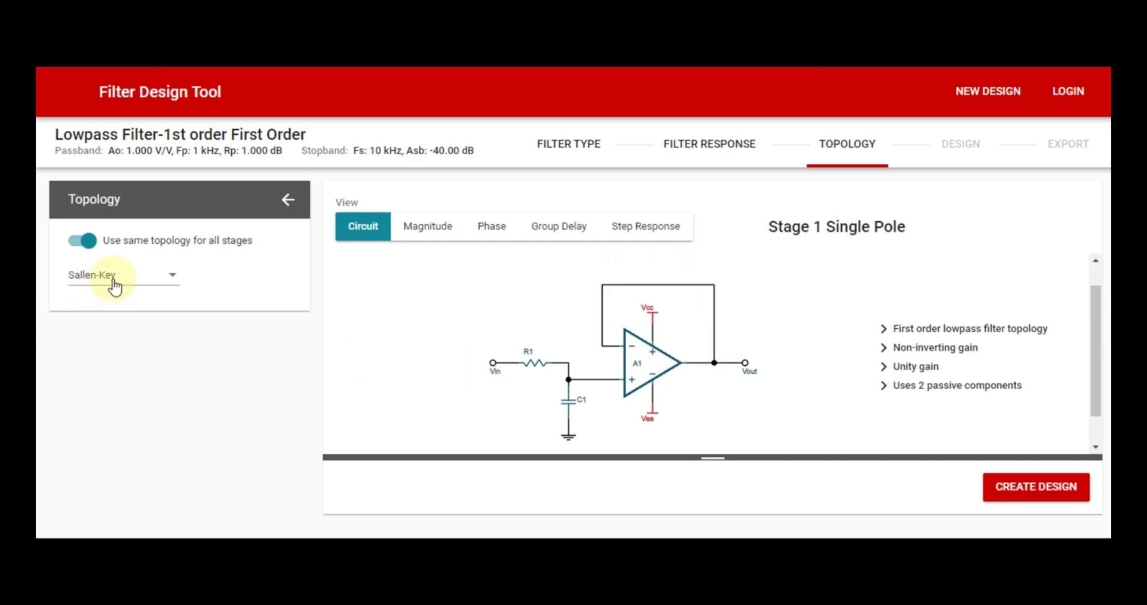
{"action": "left_click", "coordinate": [171, 279]}
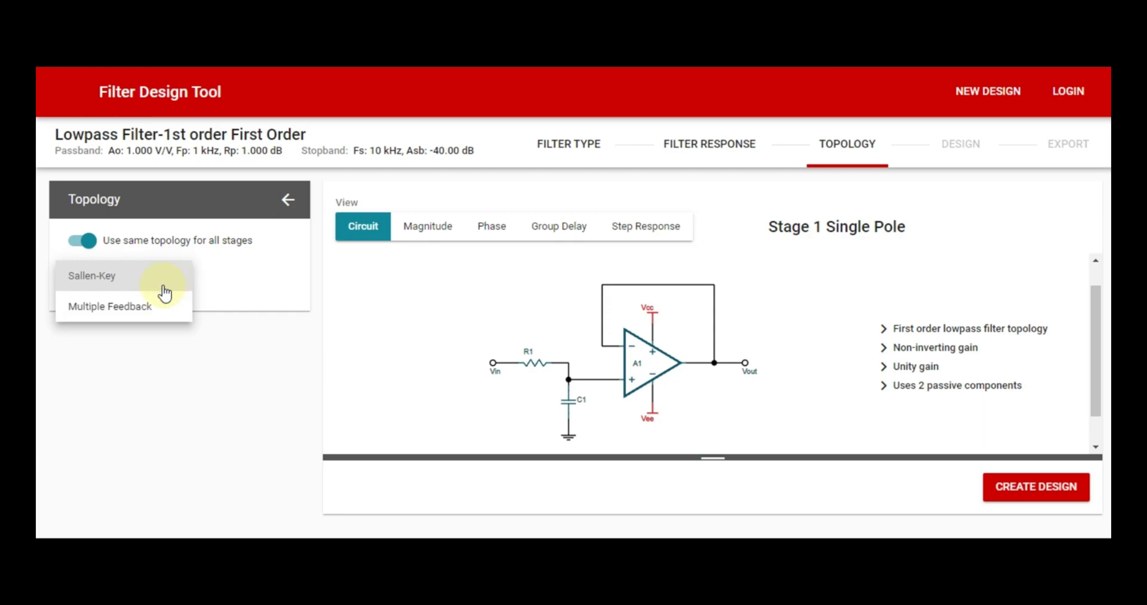
{"action": "left_click", "coordinate": [99, 276]}
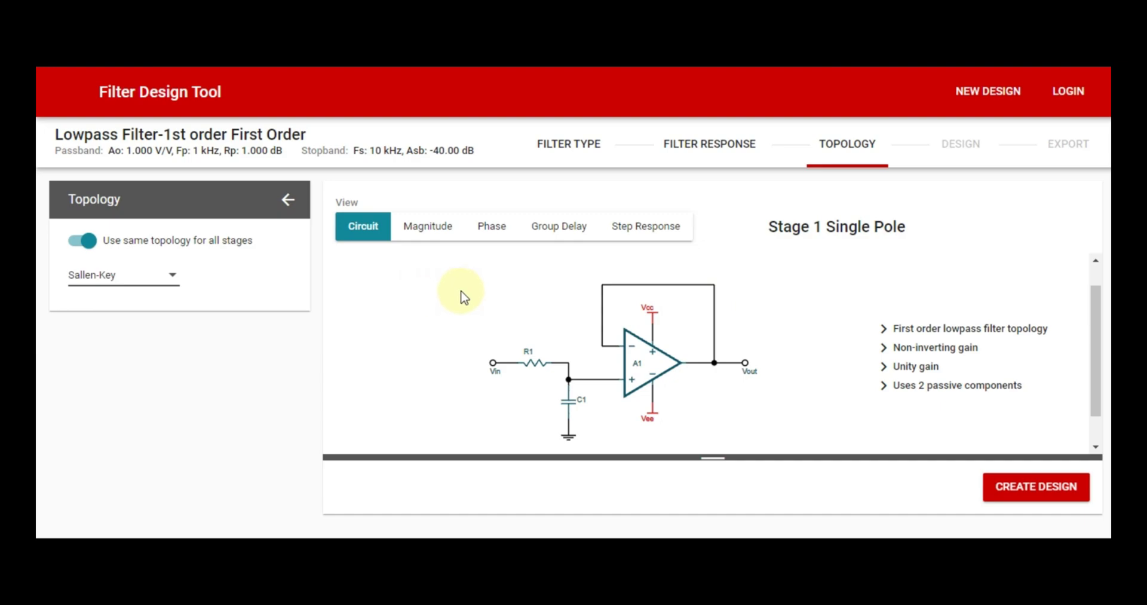
Step: Display the magnitude response of the first-order stage and examine the curve over the full frequency range
{"action": "left_click", "coordinate": [428, 236]}
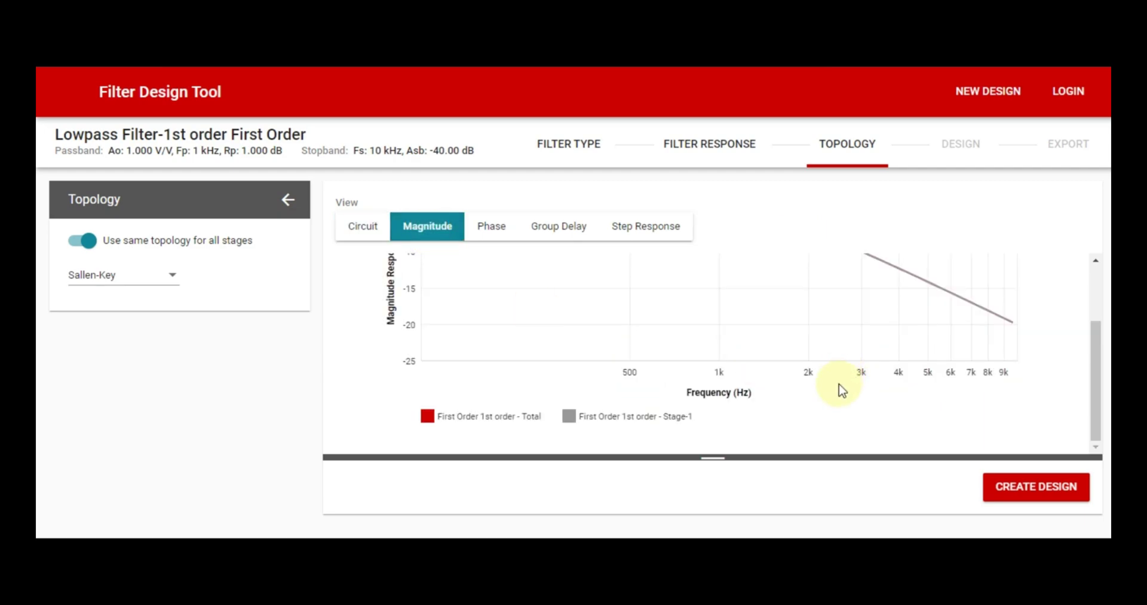
{"action": "scroll", "coordinate": [841, 390], "scroll_direction": "up", "scroll_amount": 1}
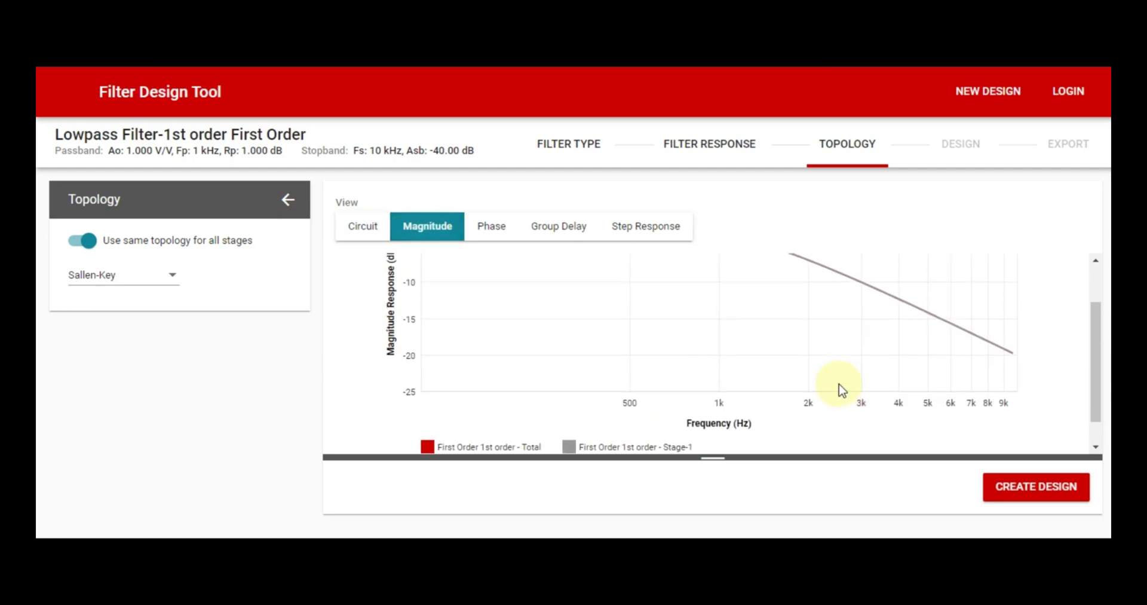
{"action": "scroll", "coordinate": [842, 390], "scroll_direction": "up", "scroll_amount": 1}
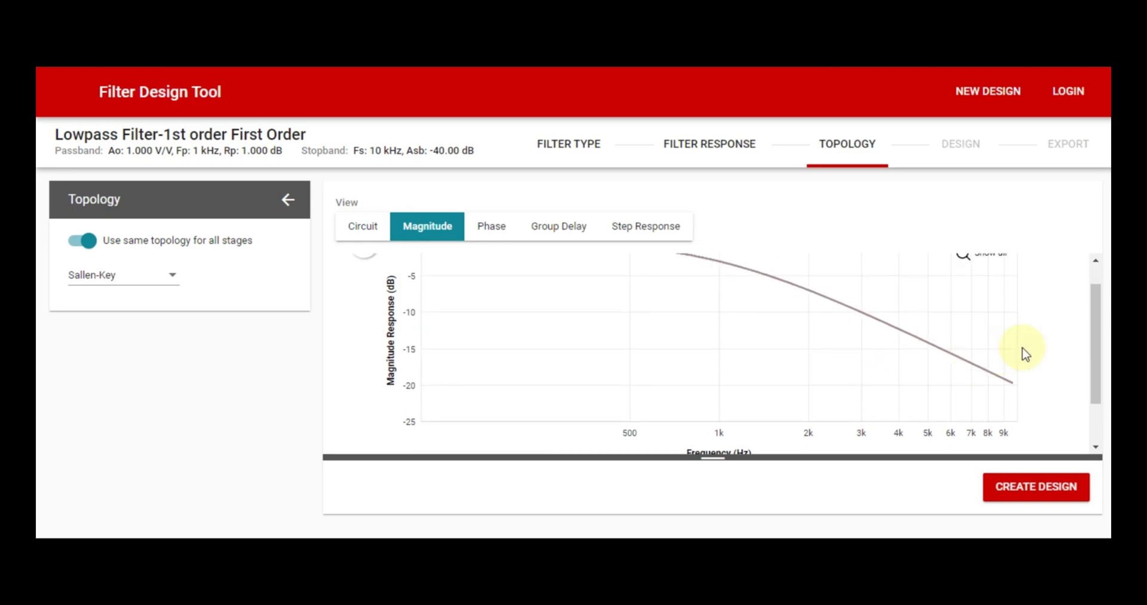
{"action": "left_click_drag", "start_coordinate": [1095, 342], "coordinate": [1092, 321]}
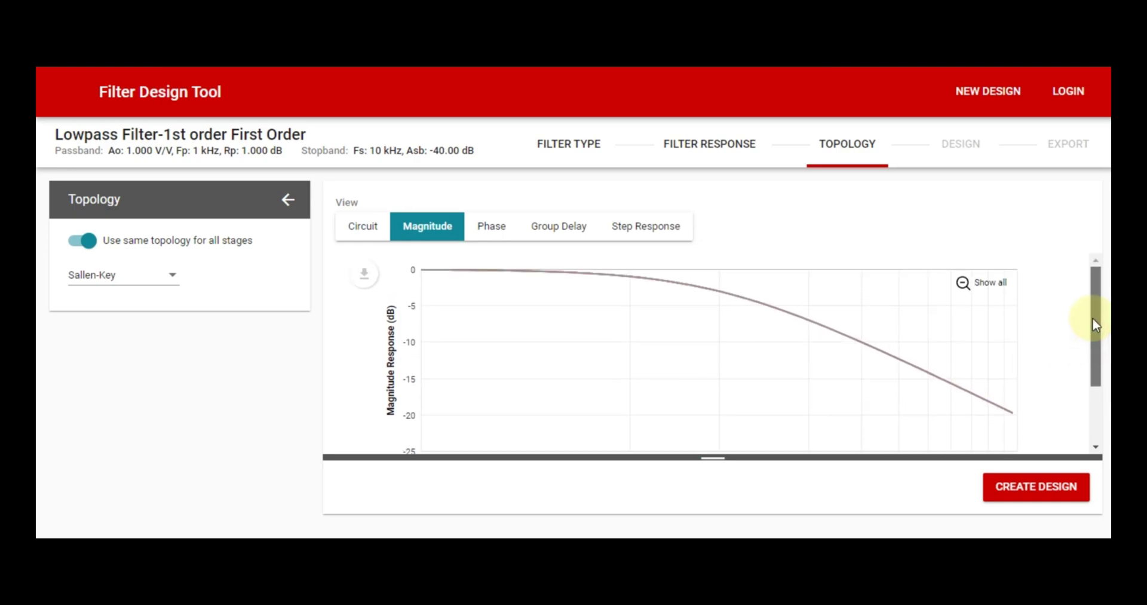
Step: Examine the magnitude chart and its export options, including the available download and save formats
{"action": "left_click", "coordinate": [364, 273]}
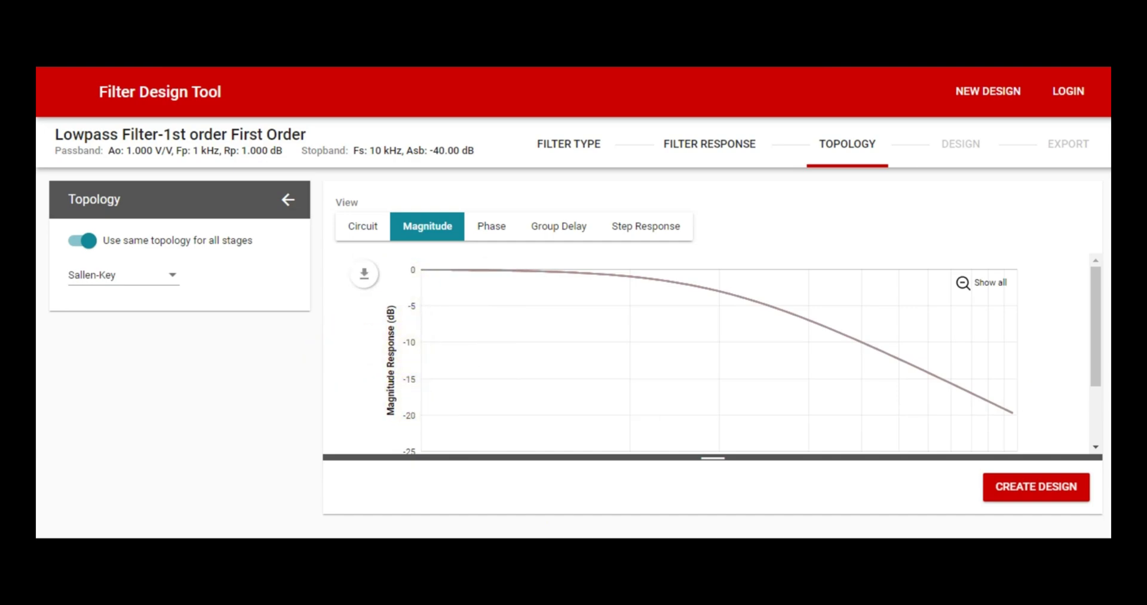
{"action": "left_click_drag", "start_coordinate": [1096, 300], "coordinate": [1107, 366]}
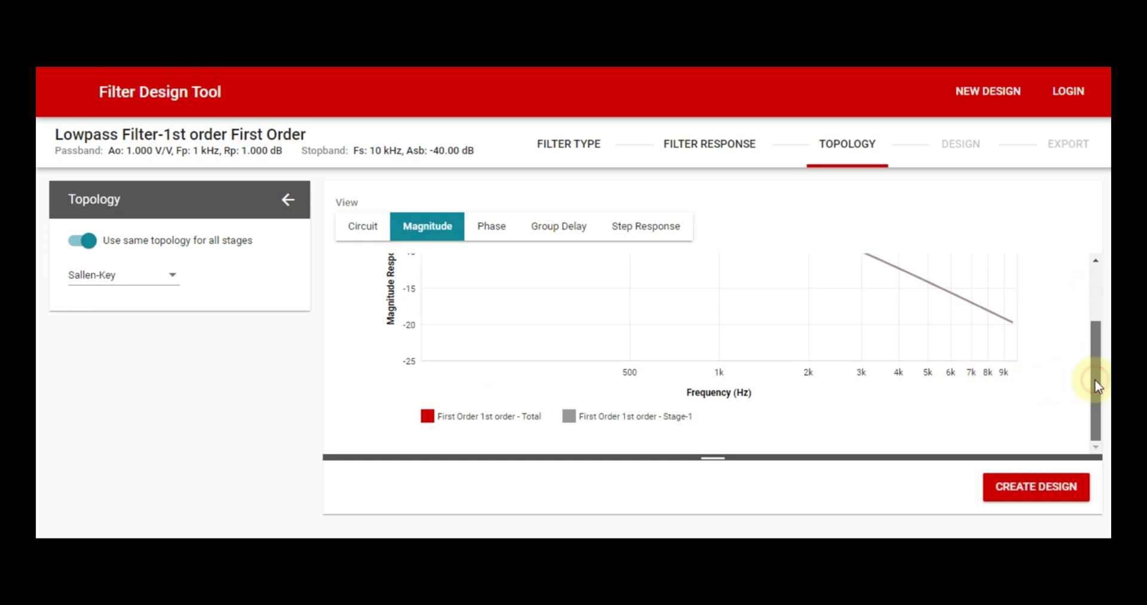
{"action": "left_click_drag", "start_coordinate": [1096, 380], "coordinate": [1095, 299]}
{"action": "left_click", "coordinate": [1095, 361]}
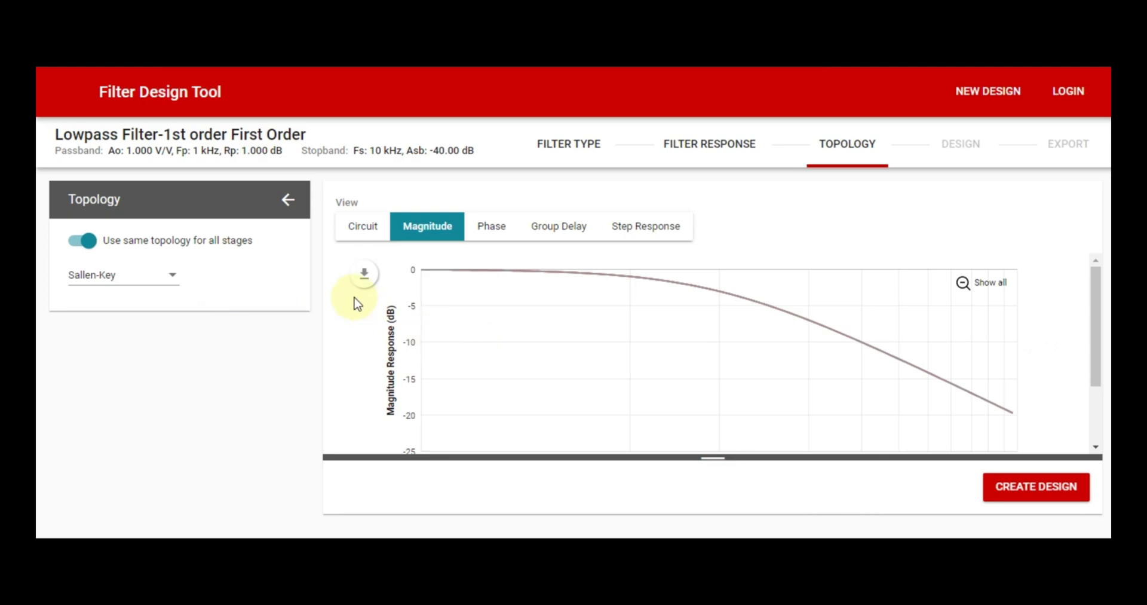
{"action": "mouse_move", "coordinate": [363, 272]}
{"action": "mouse_move", "coordinate": [404, 267]}
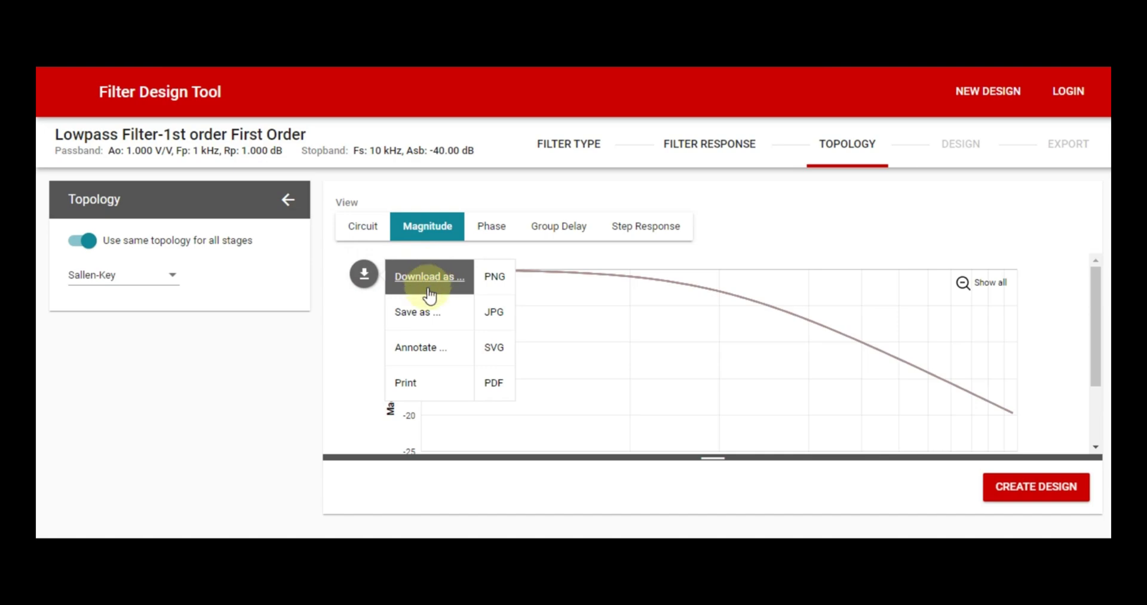
{"action": "mouse_move", "coordinate": [429, 308]}
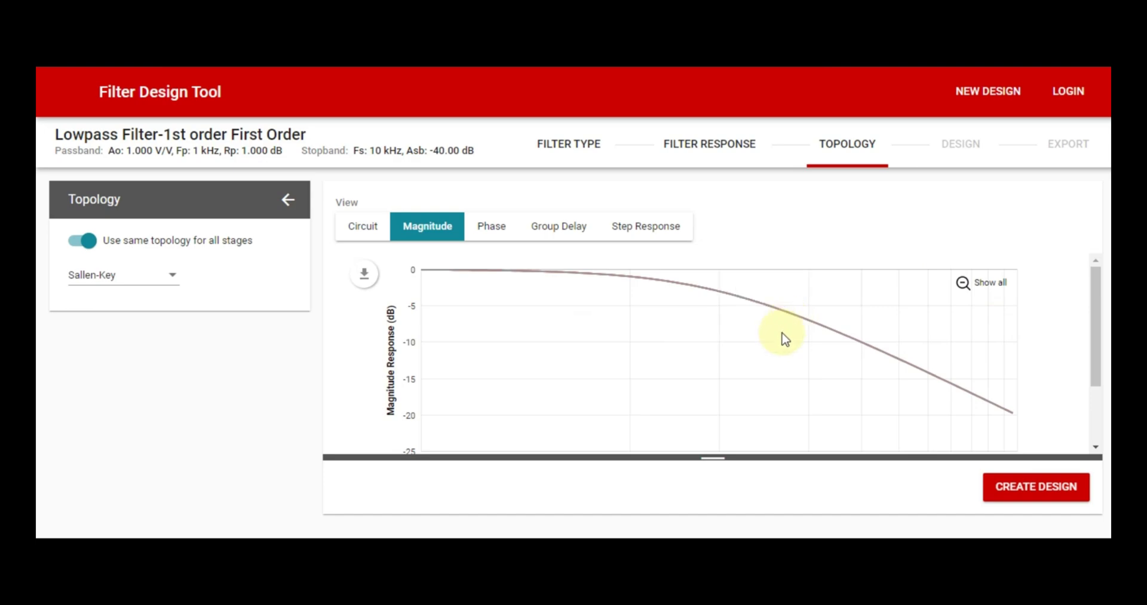
Step: Read the stage's magnitude at the 1 kHz cutoff frequency and check the roll-off toward the curve's high-frequency end
{"action": "scroll", "coordinate": [748, 418], "scroll_direction": "down", "scroll_amount": 2}
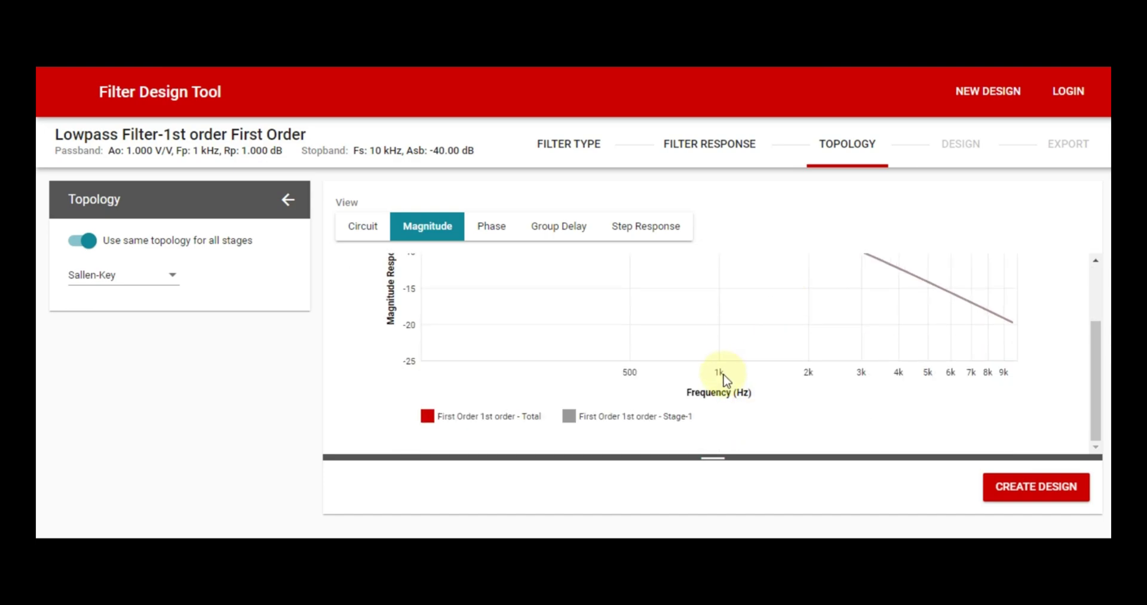
{"action": "scroll", "coordinate": [725, 378], "scroll_direction": "up", "scroll_amount": 1}
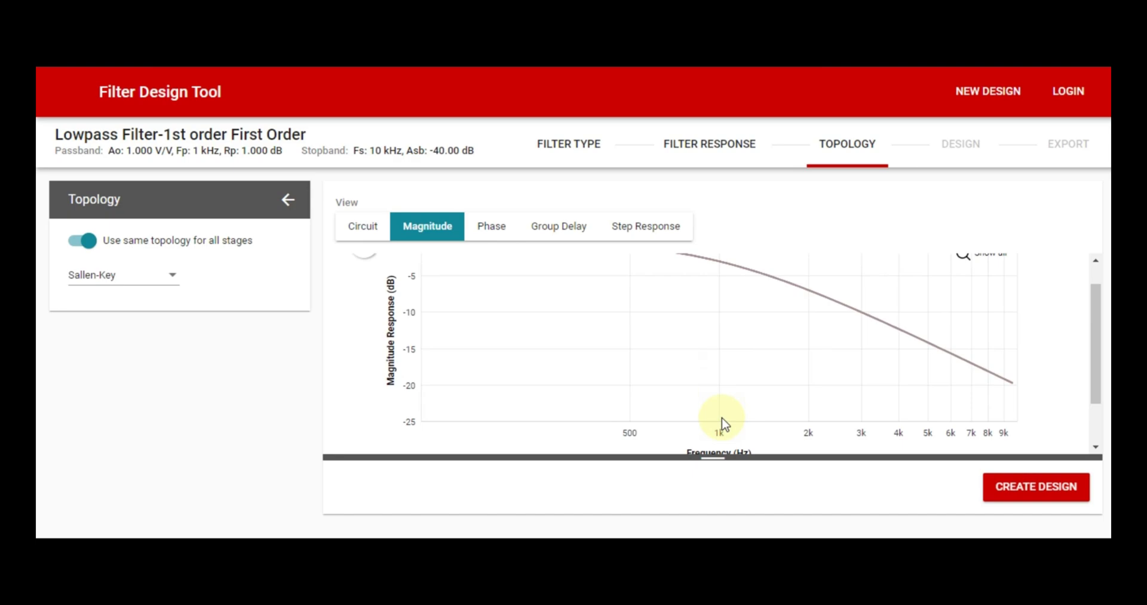
{"action": "scroll", "coordinate": [723, 431], "scroll_direction": "up", "scroll_amount": 1}
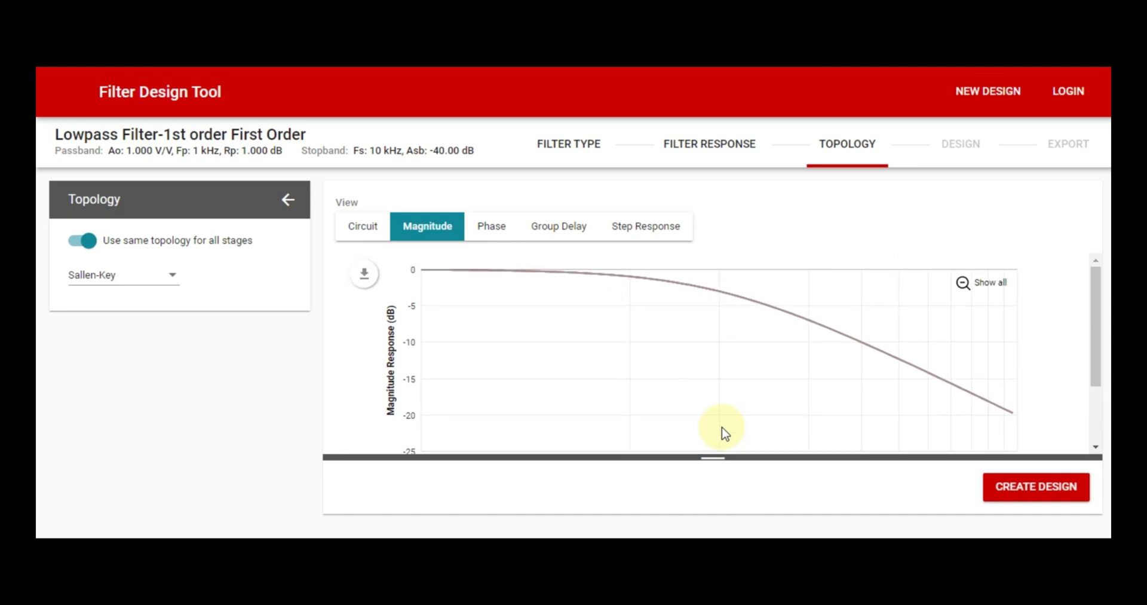
{"action": "mouse_move", "coordinate": [720, 297]}
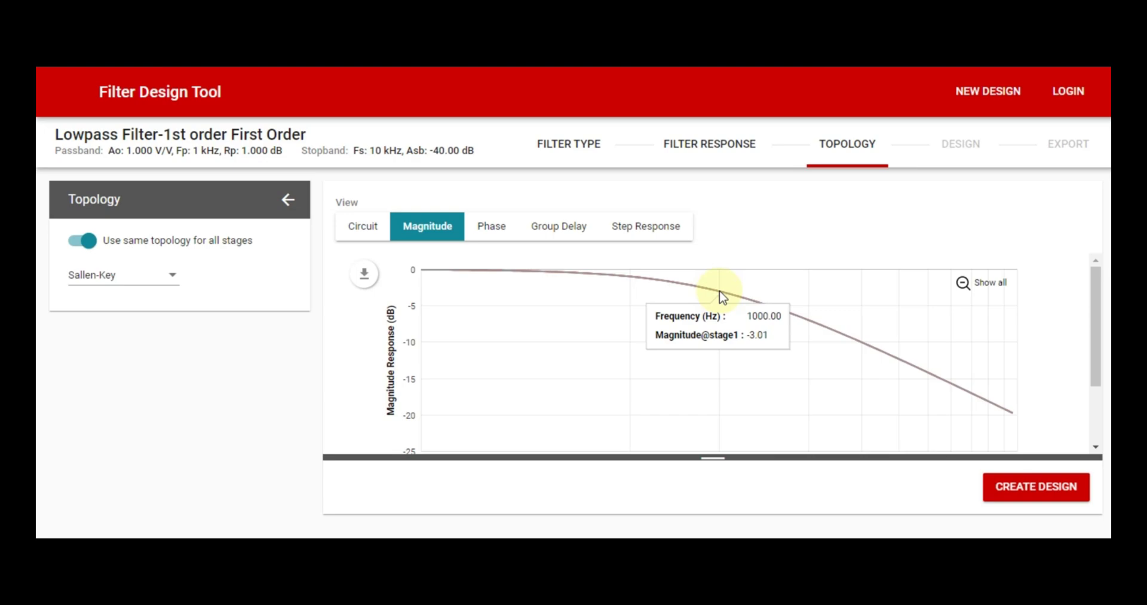
{"action": "left_click", "coordinate": [719, 289]}
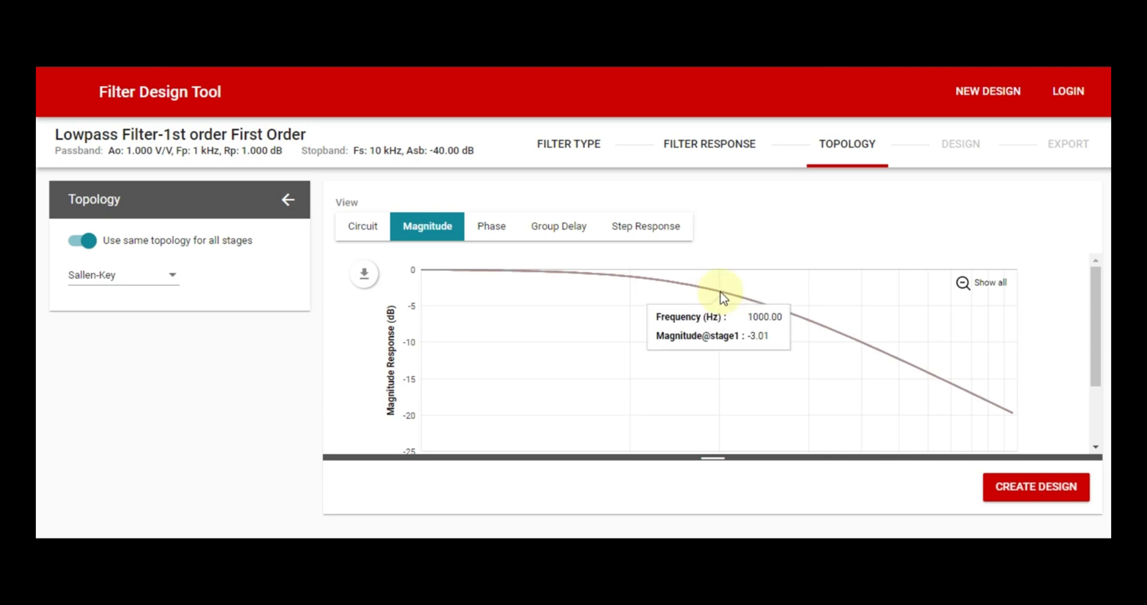
{"action": "scroll", "coordinate": [720, 296], "scroll_direction": "down", "scroll_amount": 1}
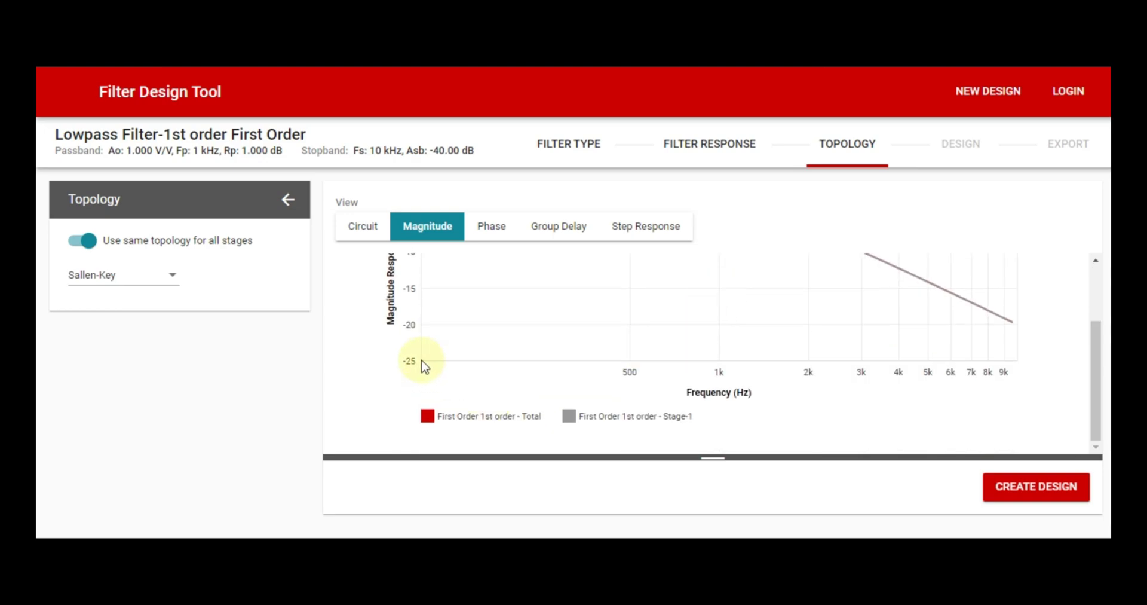
{"action": "scroll", "coordinate": [809, 397], "scroll_direction": "up", "scroll_amount": 2}
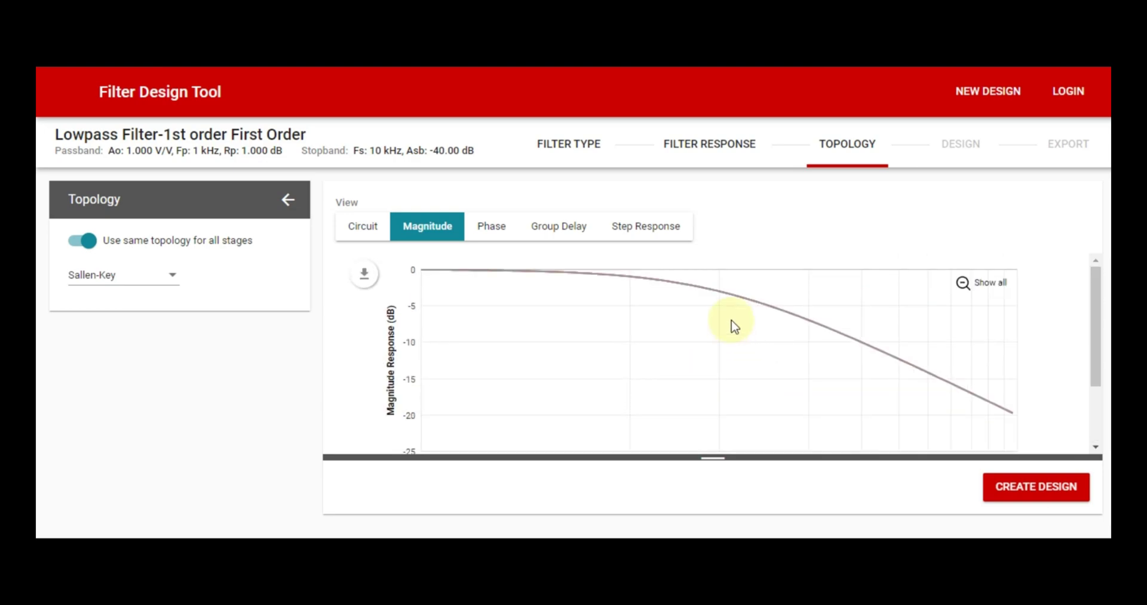
{"action": "mouse_move", "coordinate": [726, 299]}
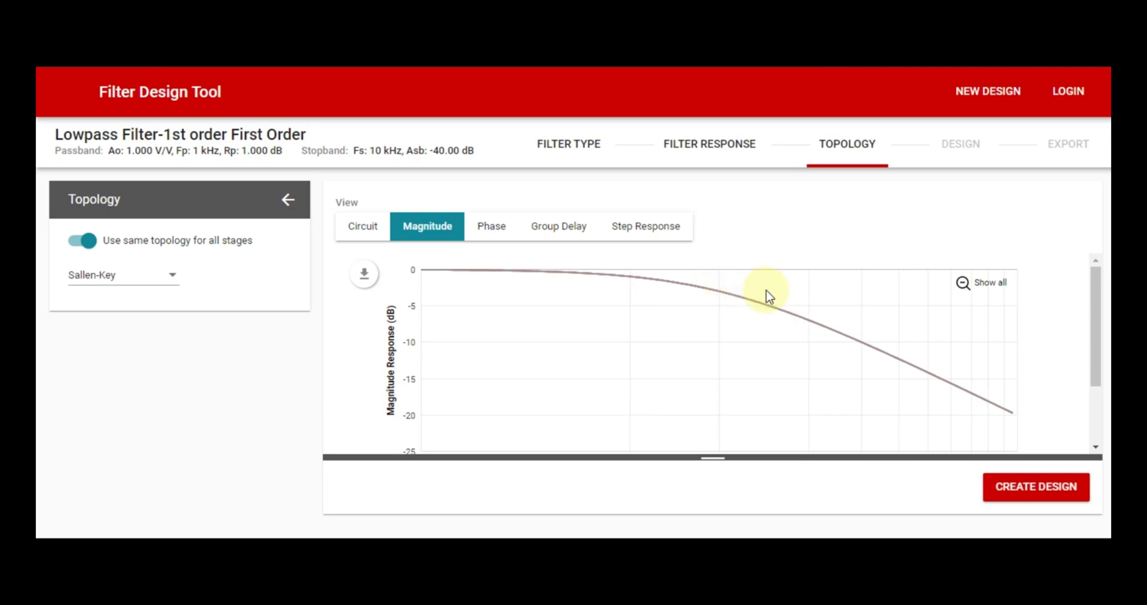
{"action": "mouse_move", "coordinate": [1020, 417]}
Step: Display the phase response of the first-order stage and examine the curve over the full frequency range
{"action": "left_click", "coordinate": [494, 229]}
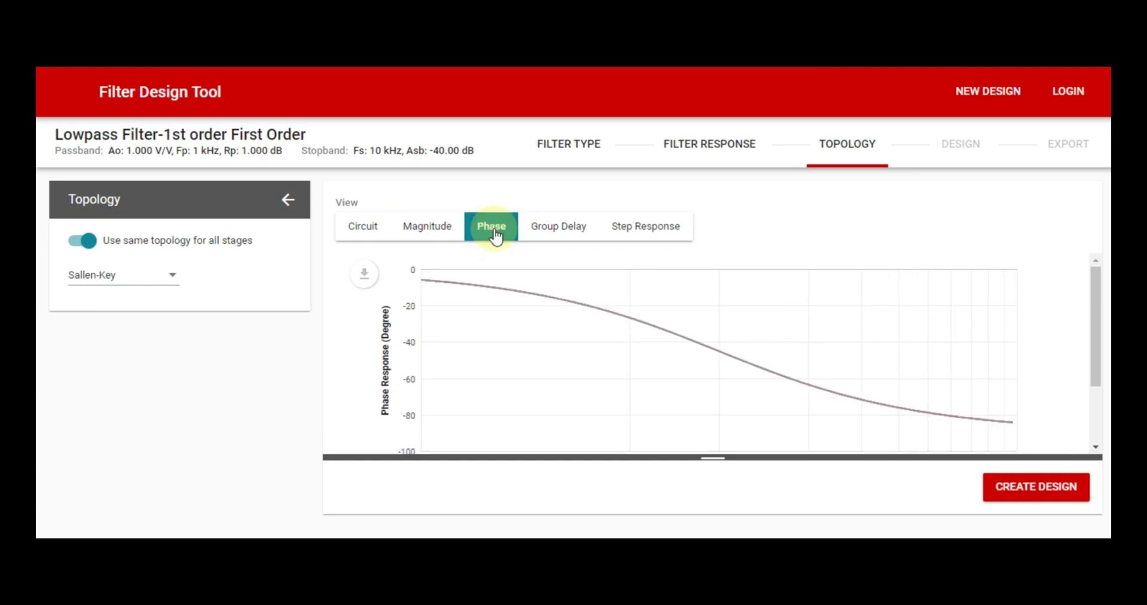
{"action": "scroll", "coordinate": [384, 356], "scroll_direction": "down", "scroll_amount": 2}
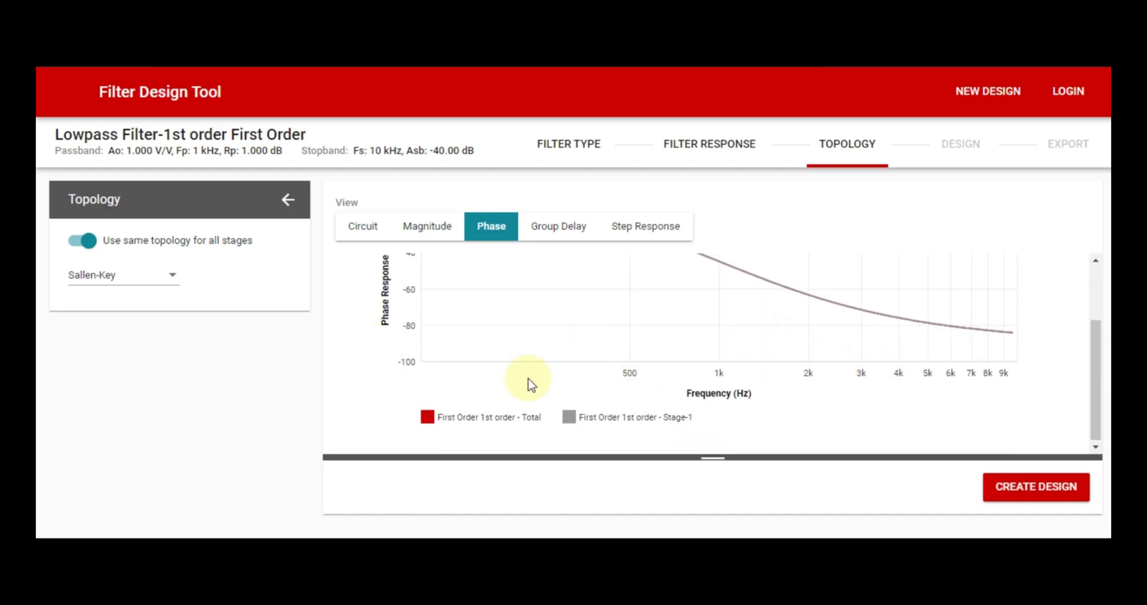
{"action": "scroll", "coordinate": [489, 379], "scroll_direction": "up", "scroll_amount": 1}
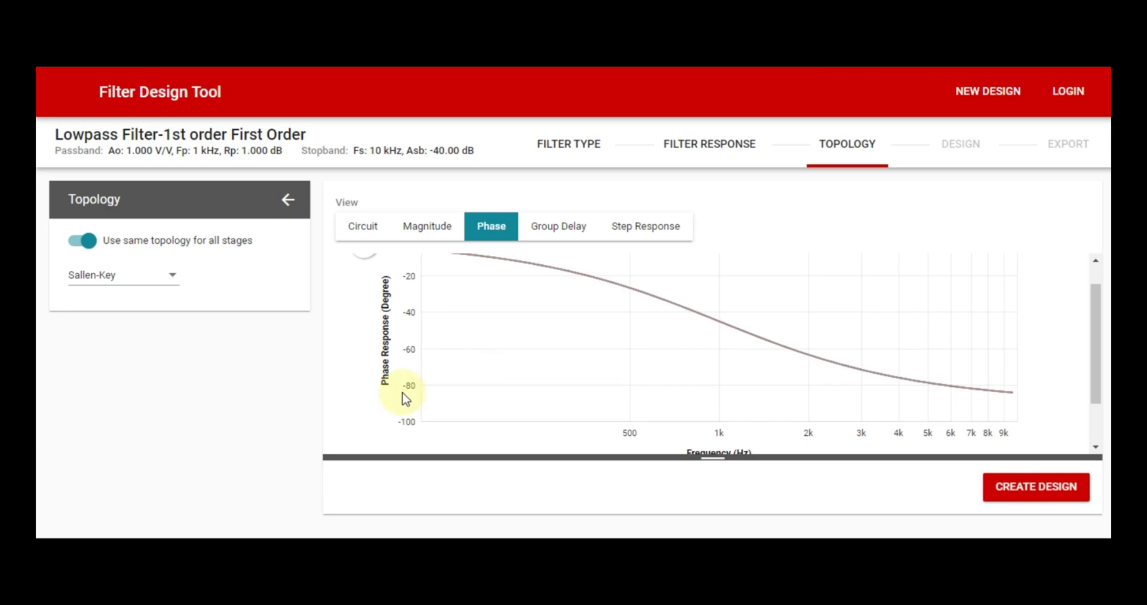
{"action": "scroll", "coordinate": [385, 304], "scroll_direction": "up", "scroll_amount": 1}
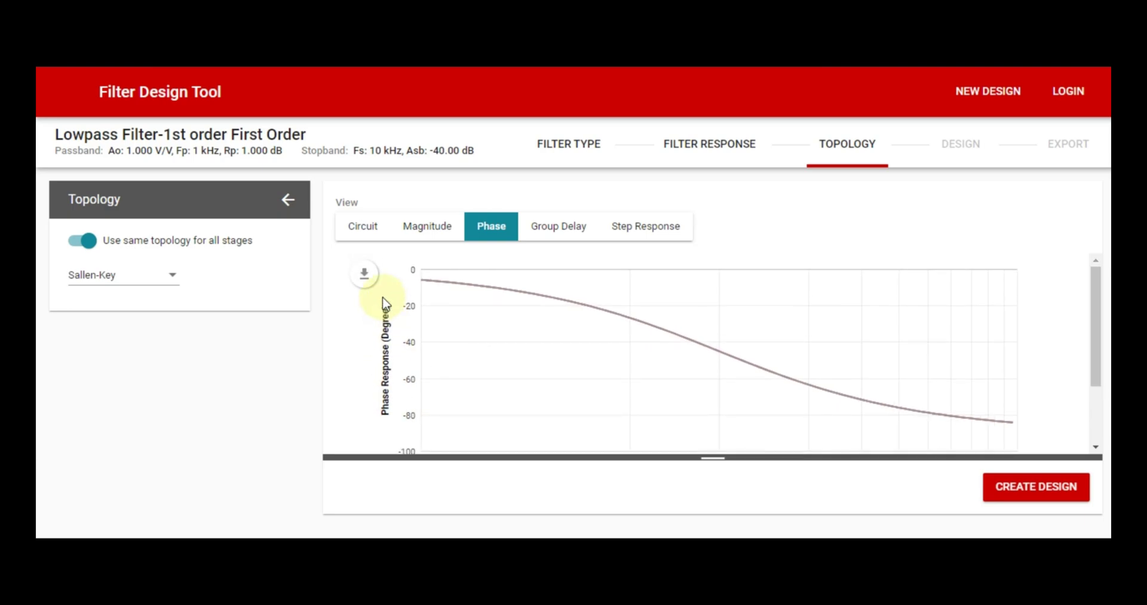
{"action": "scroll", "coordinate": [384, 299], "scroll_direction": "down", "scroll_amount": 1}
{"action": "scroll", "coordinate": [374, 287], "scroll_direction": "up", "scroll_amount": 1}
{"action": "scroll", "coordinate": [406, 358], "scroll_direction": "down", "scroll_amount": 3}
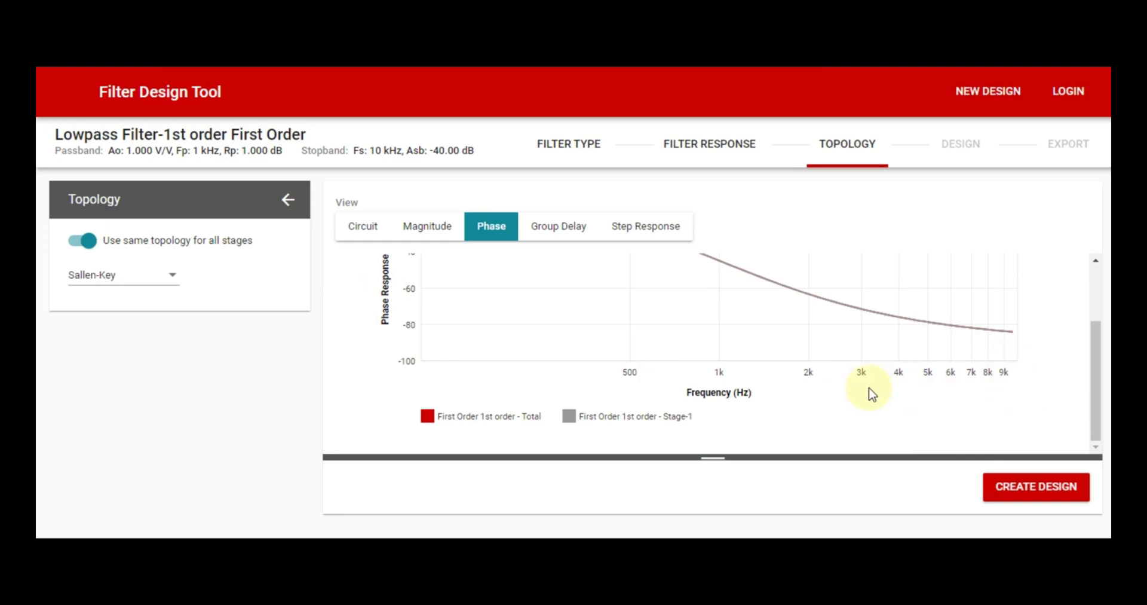
Step: Check the first-order stage's phase against the frequency axis and at the 1 kHz cutoff, and return to the circuit schematic
{"action": "scroll", "coordinate": [1009, 395], "scroll_direction": "up", "scroll_amount": 3}
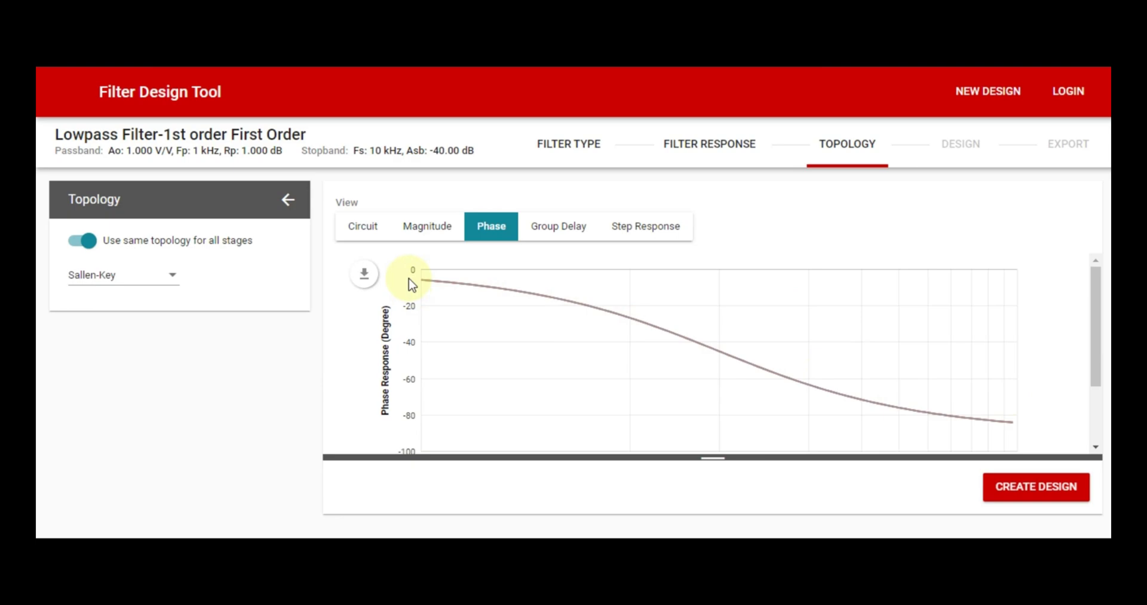
{"action": "scroll", "coordinate": [411, 284], "scroll_direction": "down", "scroll_amount": 1}
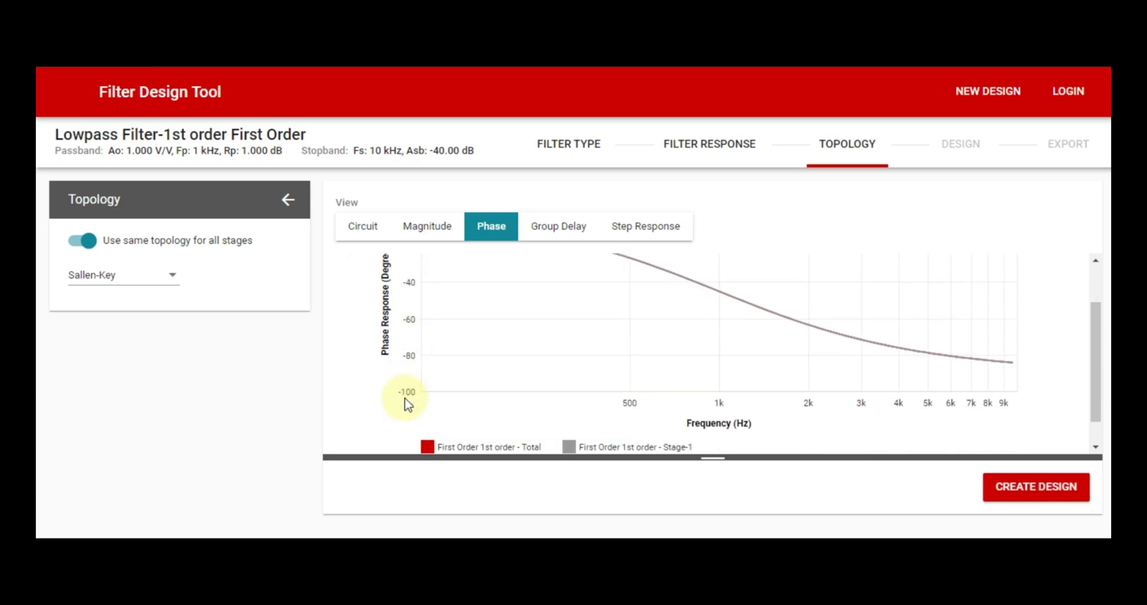
{"action": "scroll", "coordinate": [407, 403], "scroll_direction": "up", "scroll_amount": 1}
{"action": "scroll", "coordinate": [407, 402], "scroll_direction": "down", "scroll_amount": 1}
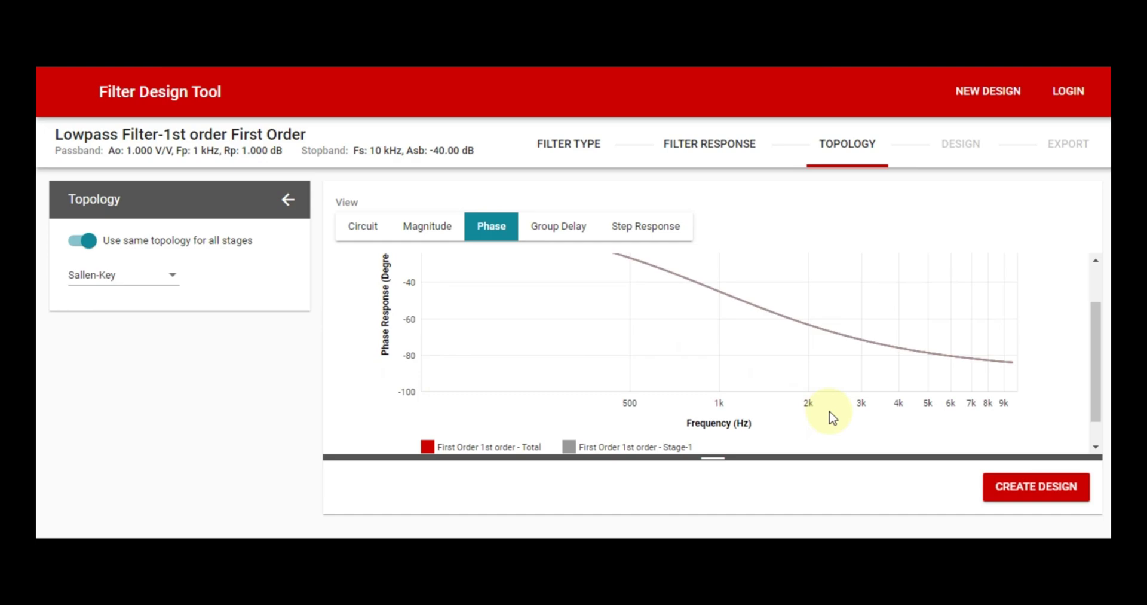
{"action": "scroll", "coordinate": [831, 418], "scroll_direction": "up", "scroll_amount": 1}
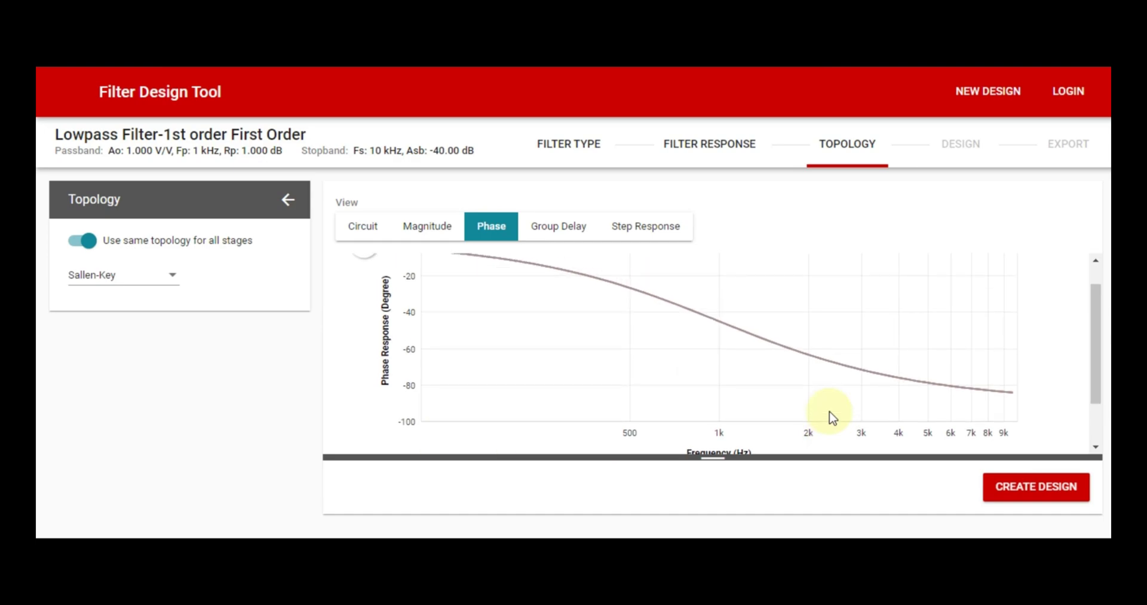
{"action": "mouse_move", "coordinate": [721, 355]}
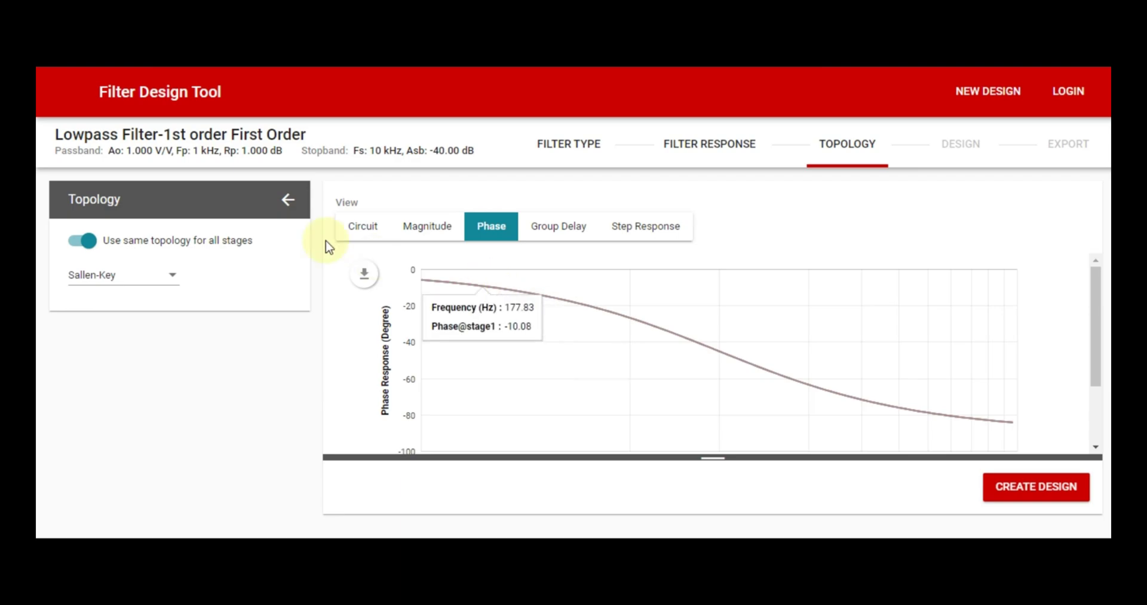
{"action": "left_click", "coordinate": [361, 224]}
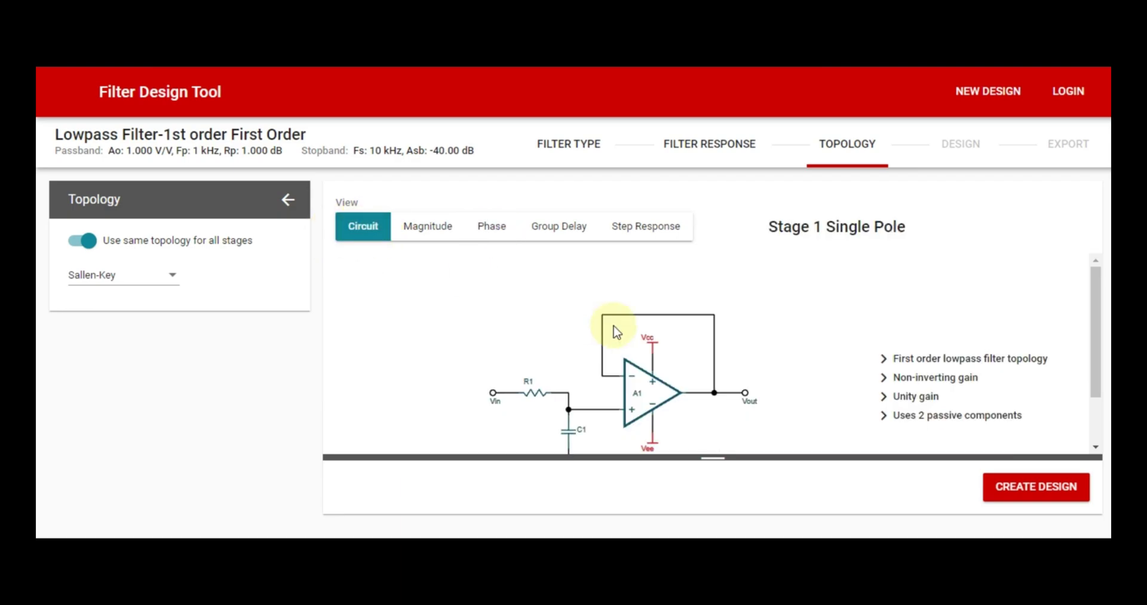
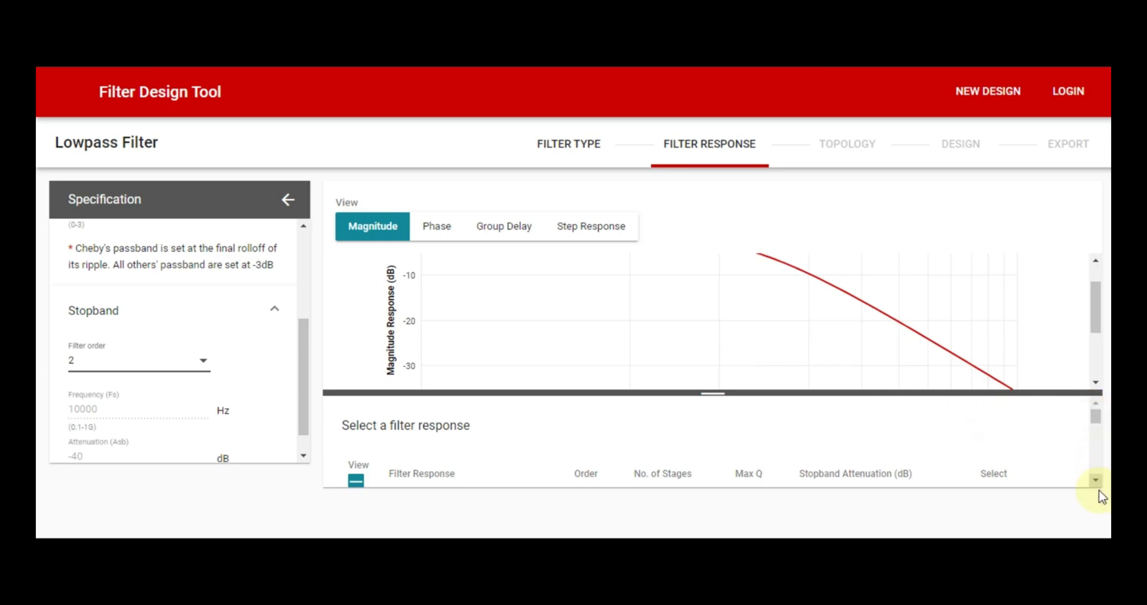
Step: Remove the second-order Bessel response from the magnitude plot
{"action": "left_click", "coordinate": [1095, 479]}
{"action": "left_click", "coordinate": [1096, 480]}
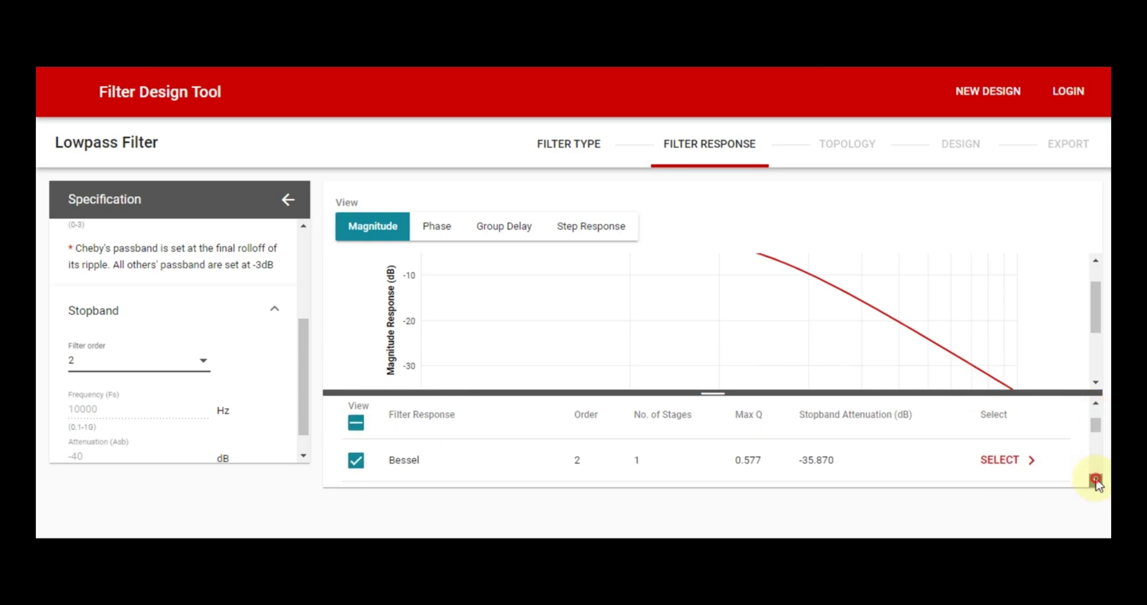
{"action": "left_click", "coordinate": [1097, 481]}
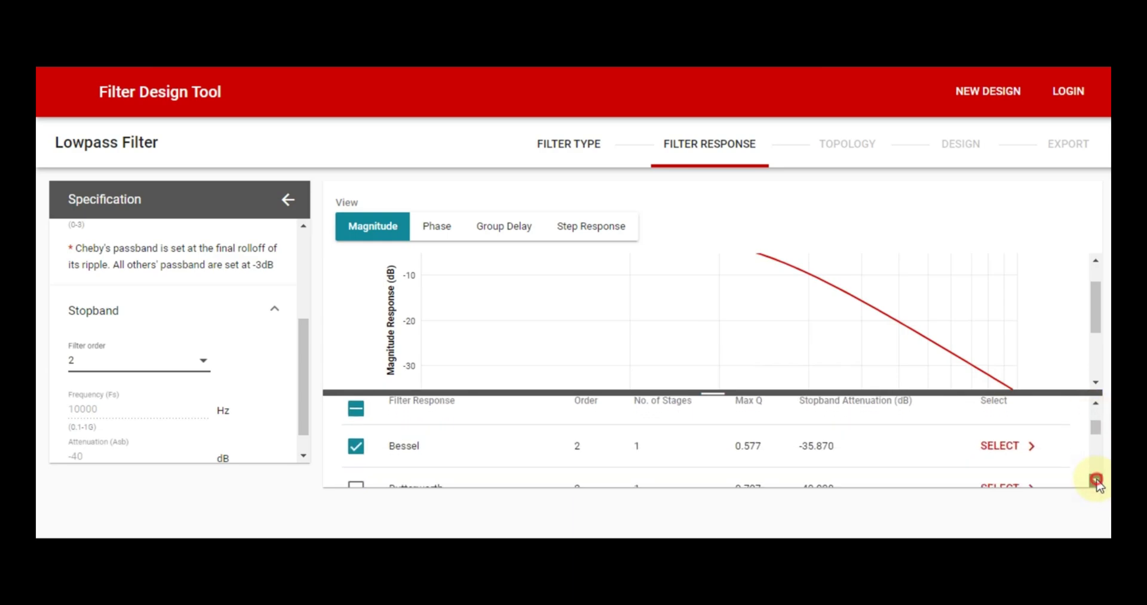
{"action": "left_click", "coordinate": [350, 441]}
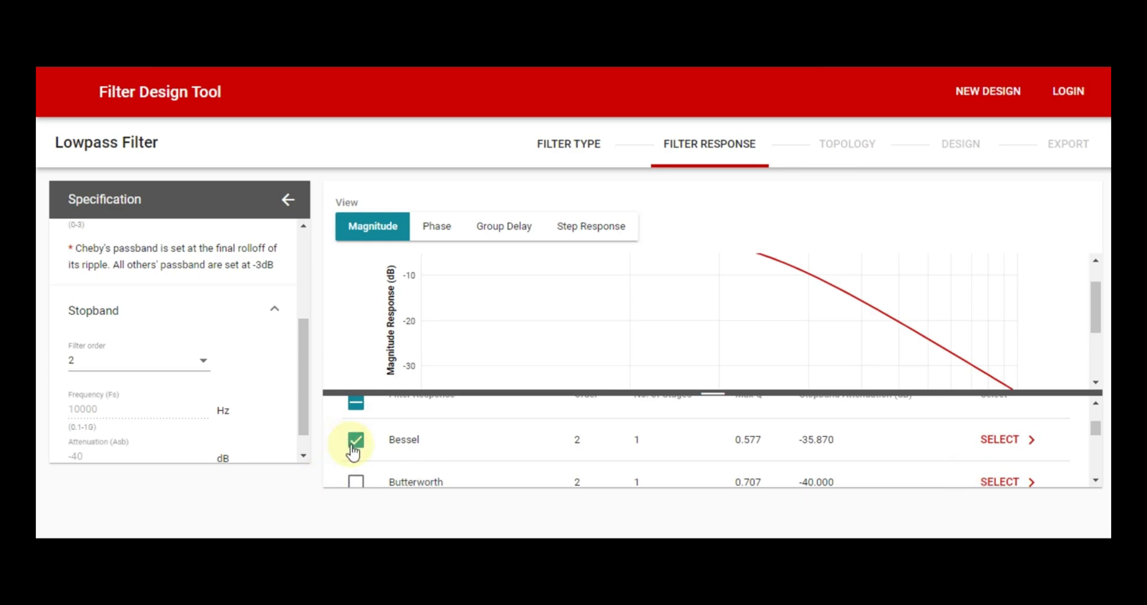
{"action": "left_click", "coordinate": [350, 441]}
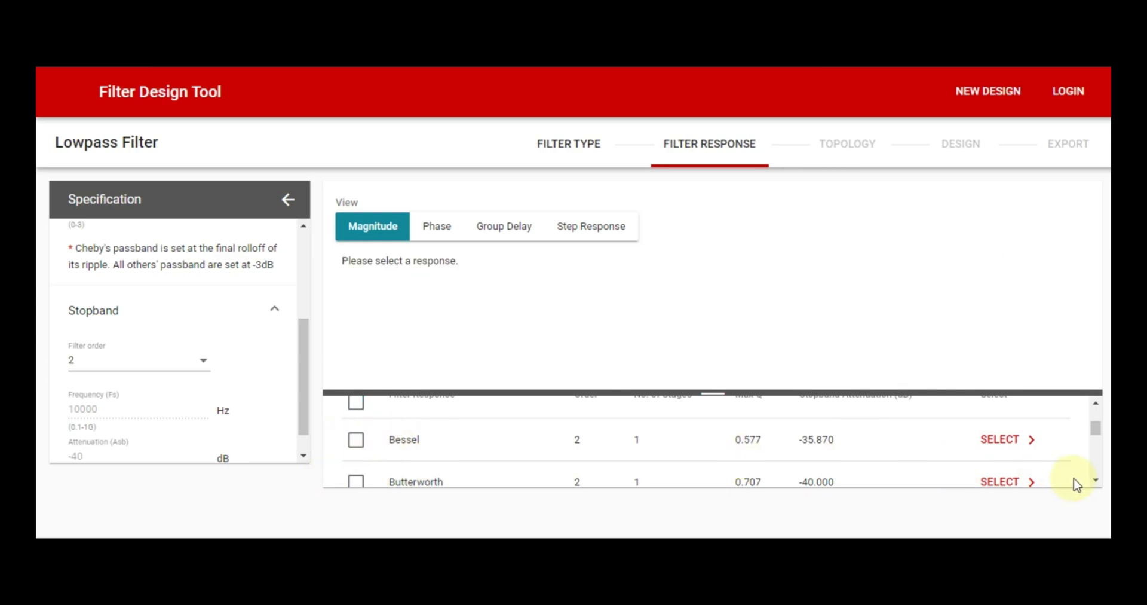
Step: Mark the second-order Butterworth response for viewing and select it as the filter response for the design
{"action": "left_click", "coordinate": [1098, 480]}
{"action": "left_click", "coordinate": [1098, 480]}
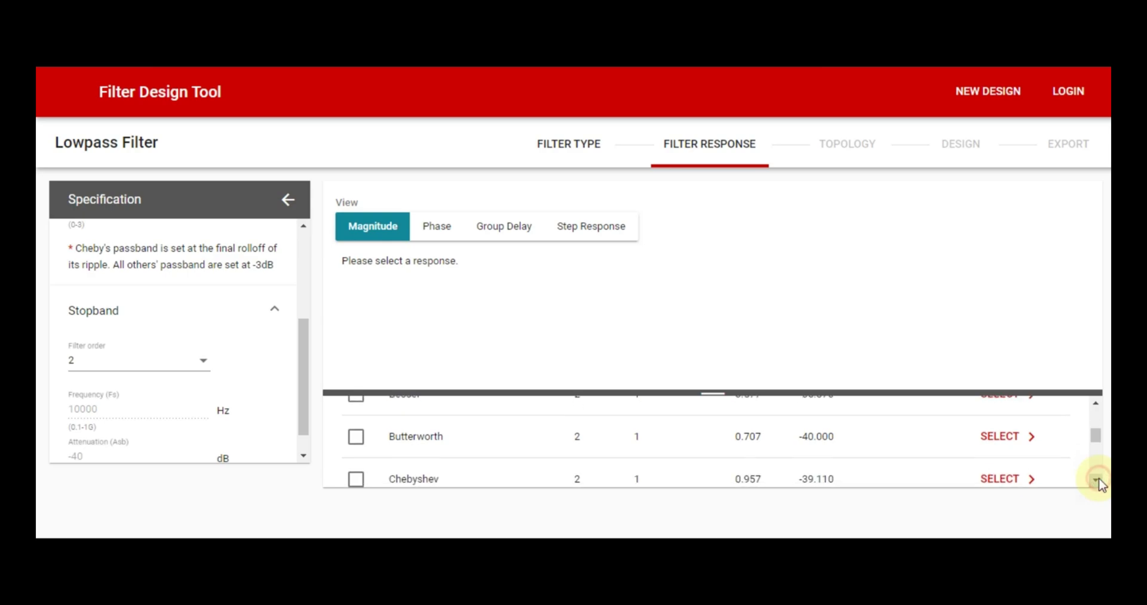
{"action": "left_click", "coordinate": [354, 439]}
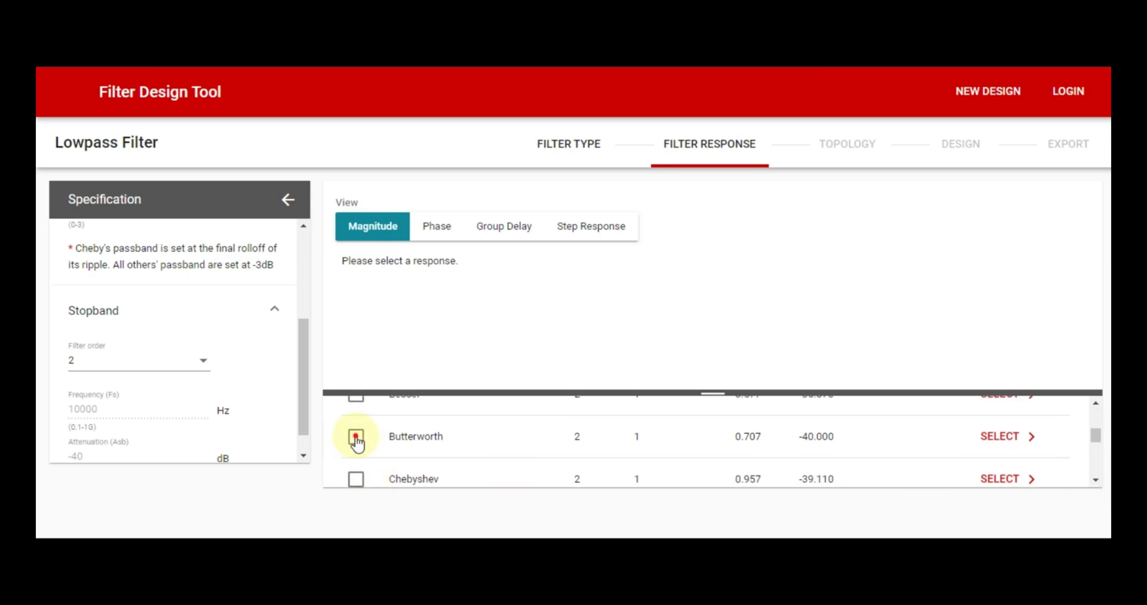
{"action": "left_click", "coordinate": [1012, 438]}
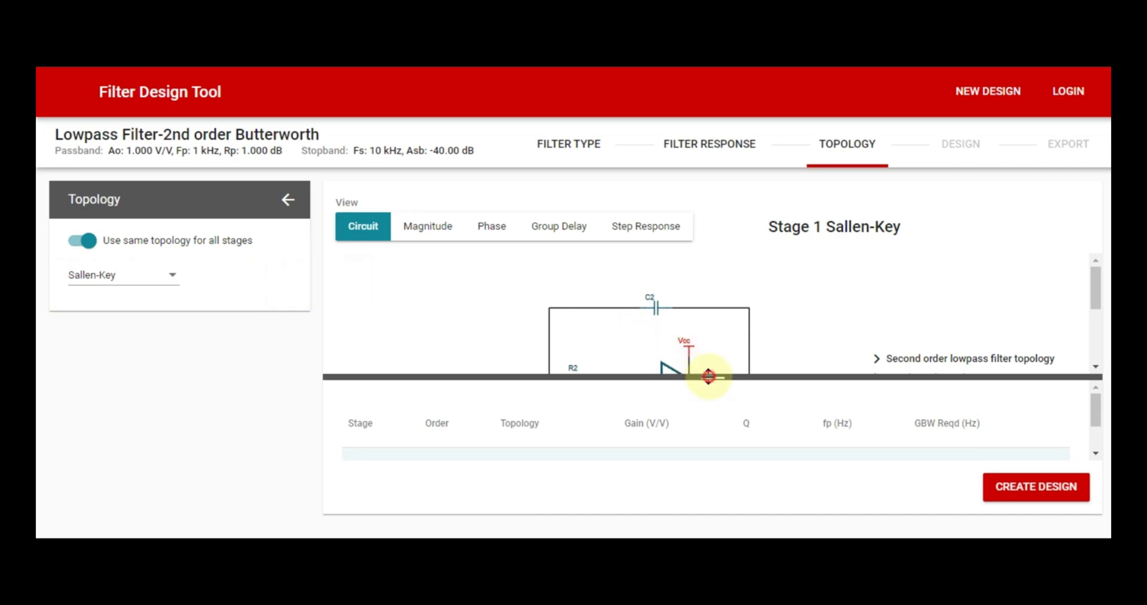
Step: Enlarge the view to inspect the whole second-order Sallen-Key schematic, and display the Butterworth filter's magnitude response
{"action": "left_click_drag", "start_coordinate": [709, 376], "coordinate": [725, 530]}
{"action": "scroll", "coordinate": [756, 382], "scroll_direction": "down", "scroll_amount": 1}
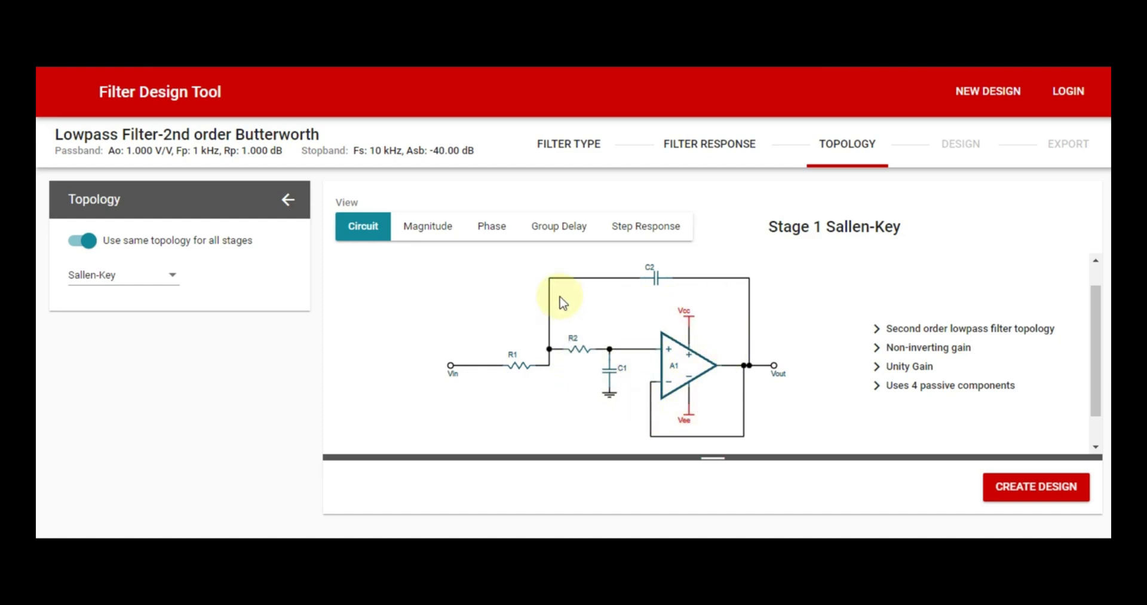
{"action": "left_click", "coordinate": [434, 230]}
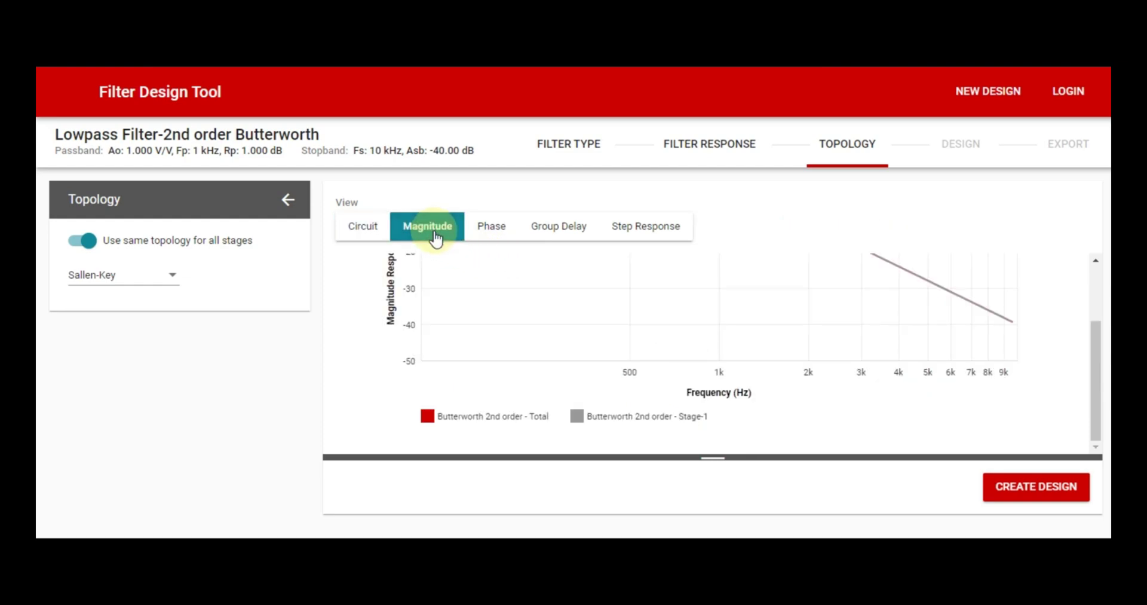
{"action": "scroll", "coordinate": [500, 314], "scroll_direction": "up", "scroll_amount": 3}
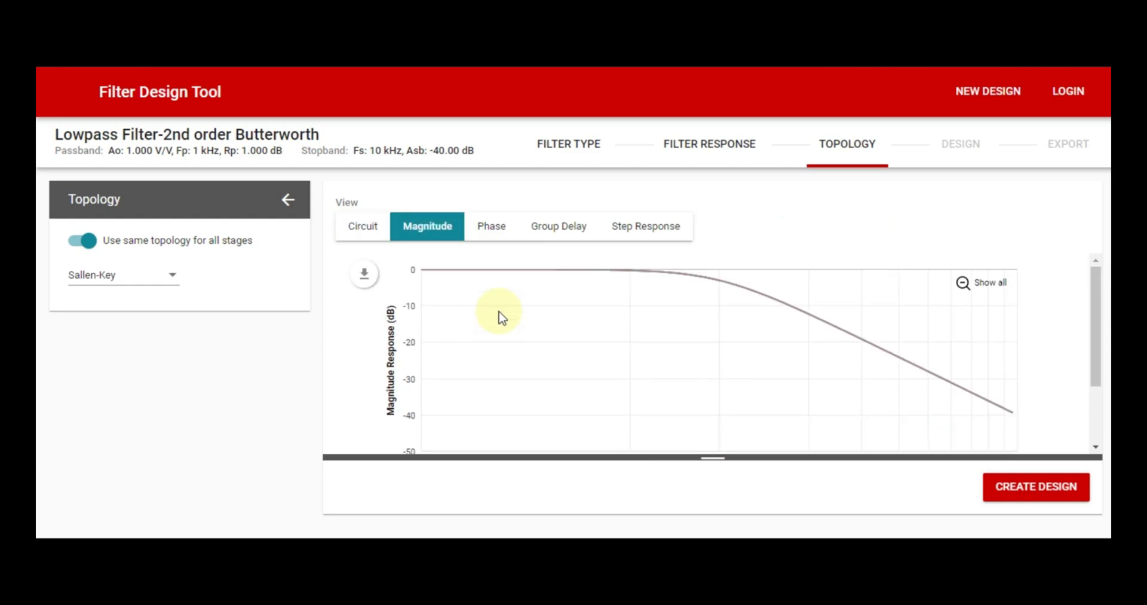
Step: Display the second-order Butterworth filter's phase response and examine the curve over the full frequency range
{"action": "left_click", "coordinate": [491, 230]}
{"action": "scroll", "coordinate": [494, 332], "scroll_direction": "down", "scroll_amount": 3}
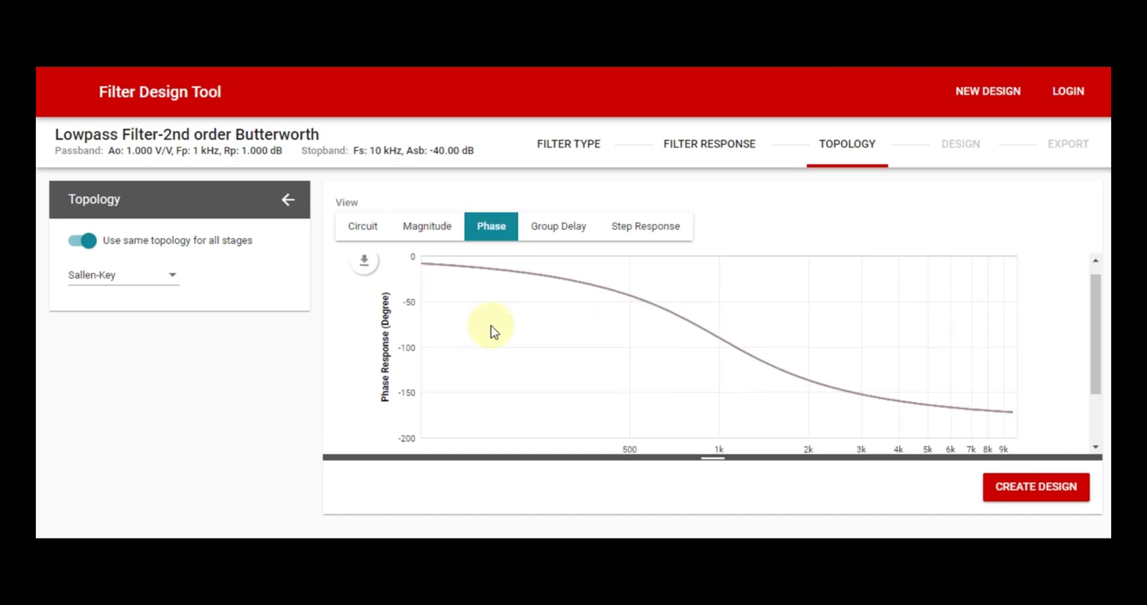
{"action": "scroll", "coordinate": [494, 333], "scroll_direction": "up", "scroll_amount": 3}
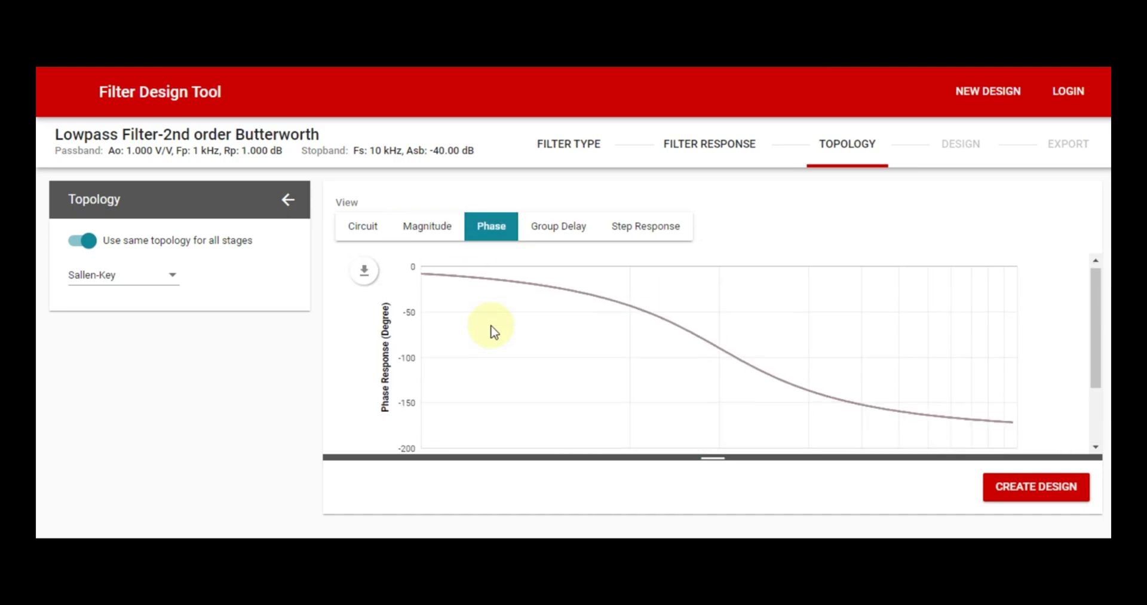
Step: Go back to the filter type choice, choose the lowpass filter again and review its stopband settings and filter order
{"action": "left_click", "coordinate": [562, 147]}
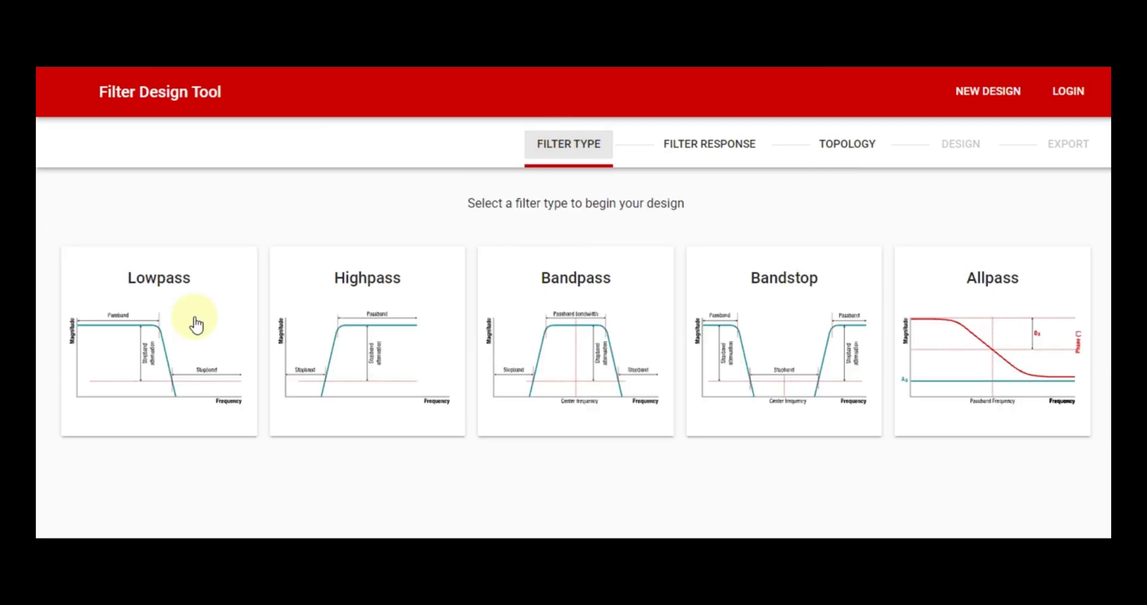
{"action": "left_click", "coordinate": [134, 362]}
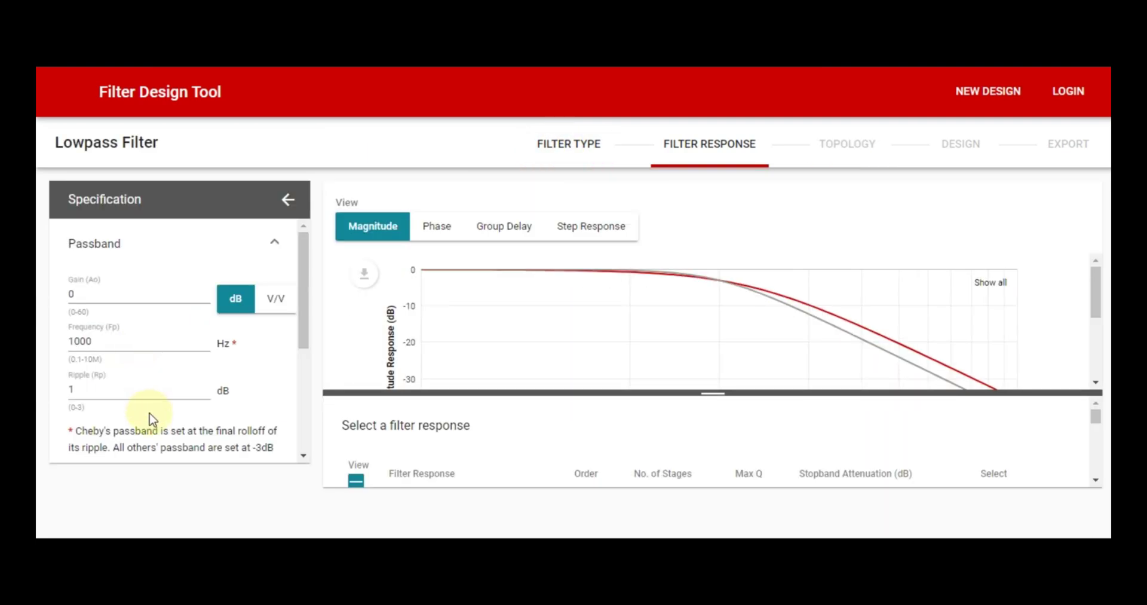
{"action": "scroll", "coordinate": [149, 418], "scroll_direction": "down", "scroll_amount": 3}
{"action": "scroll", "coordinate": [153, 418], "scroll_direction": "down", "scroll_amount": 1}
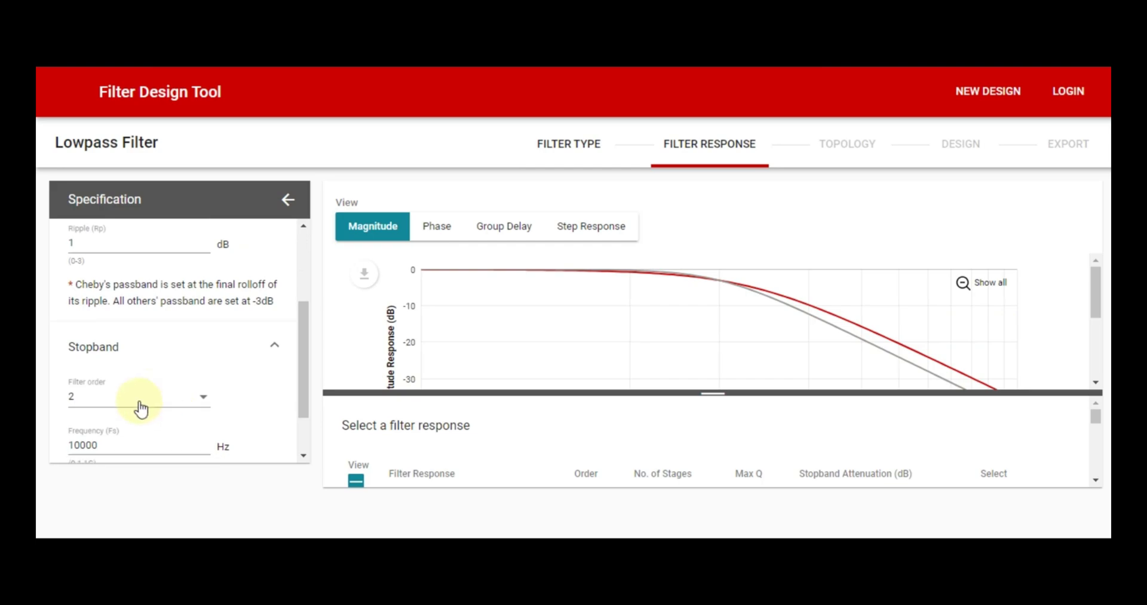
Step: Examine the available second-order lowpass responses, from Bessel and Butterworth through Chebyshev and Linear Phase to Transitional Gaussian
{"action": "scroll", "coordinate": [544, 451], "scroll_direction": "down", "scroll_amount": 1}
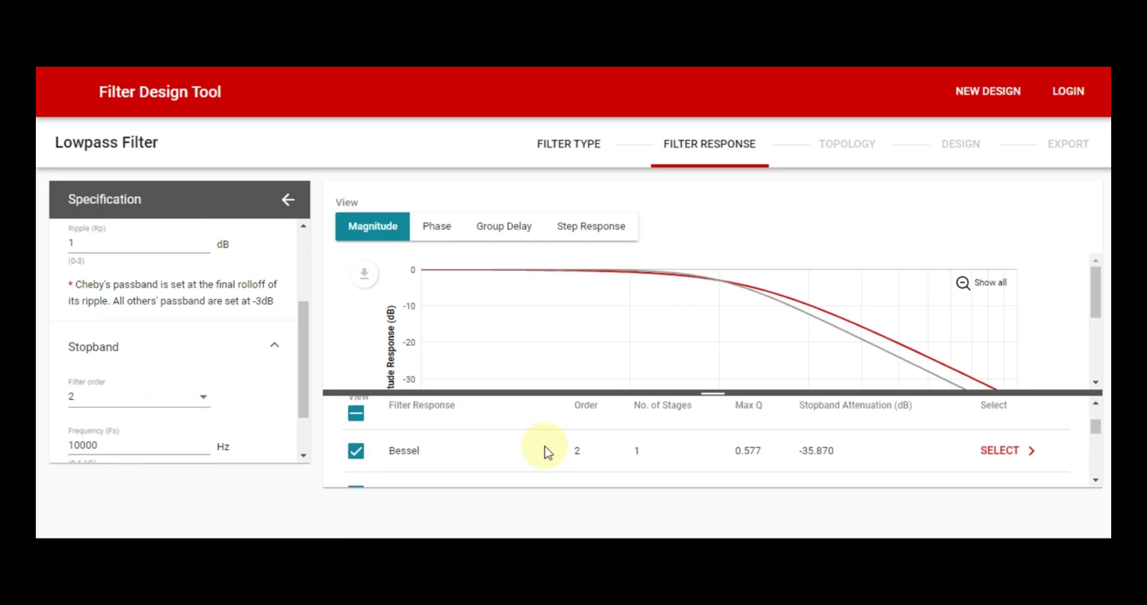
{"action": "scroll", "coordinate": [546, 452], "scroll_direction": "down", "scroll_amount": 1}
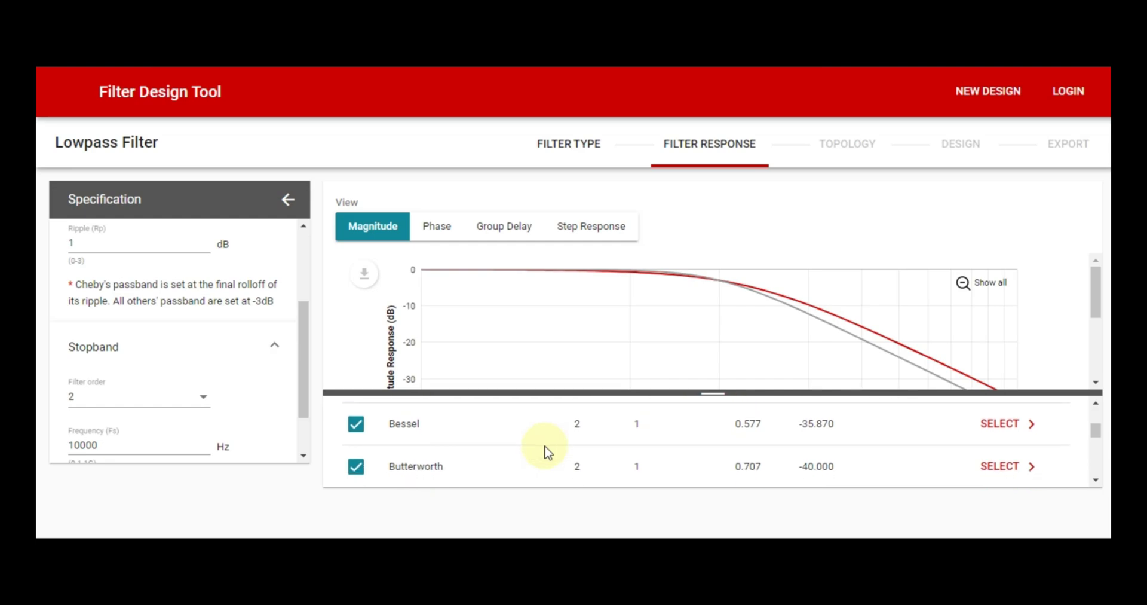
{"action": "scroll", "coordinate": [423, 472], "scroll_direction": "down", "scroll_amount": 1}
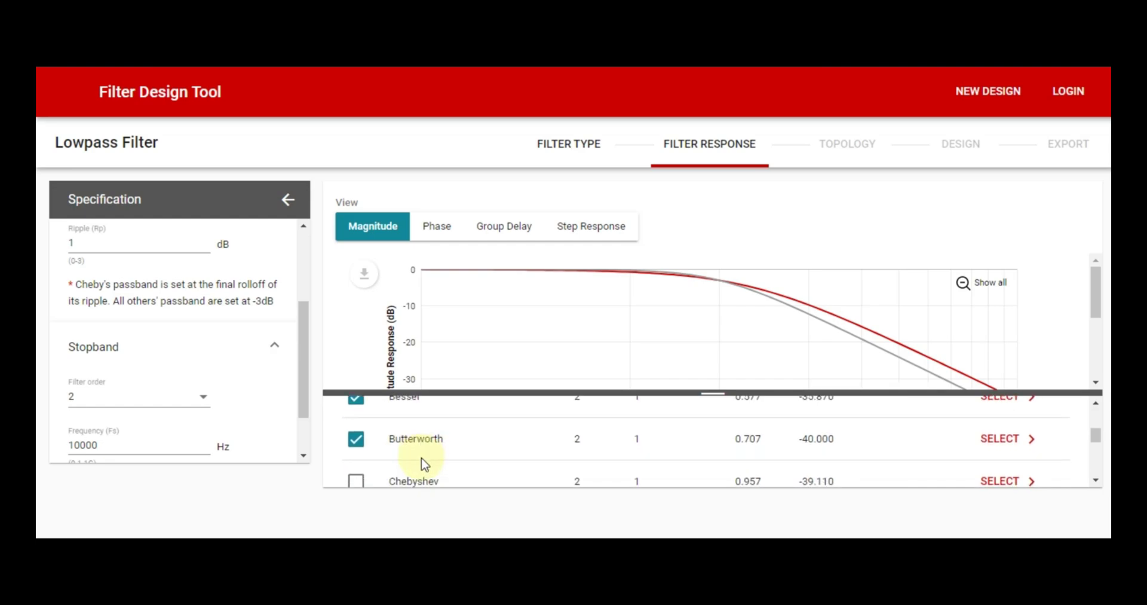
{"action": "scroll", "coordinate": [421, 460], "scroll_direction": "down", "scroll_amount": 1}
{"action": "scroll", "coordinate": [422, 473], "scroll_direction": "down", "scroll_amount": 2}
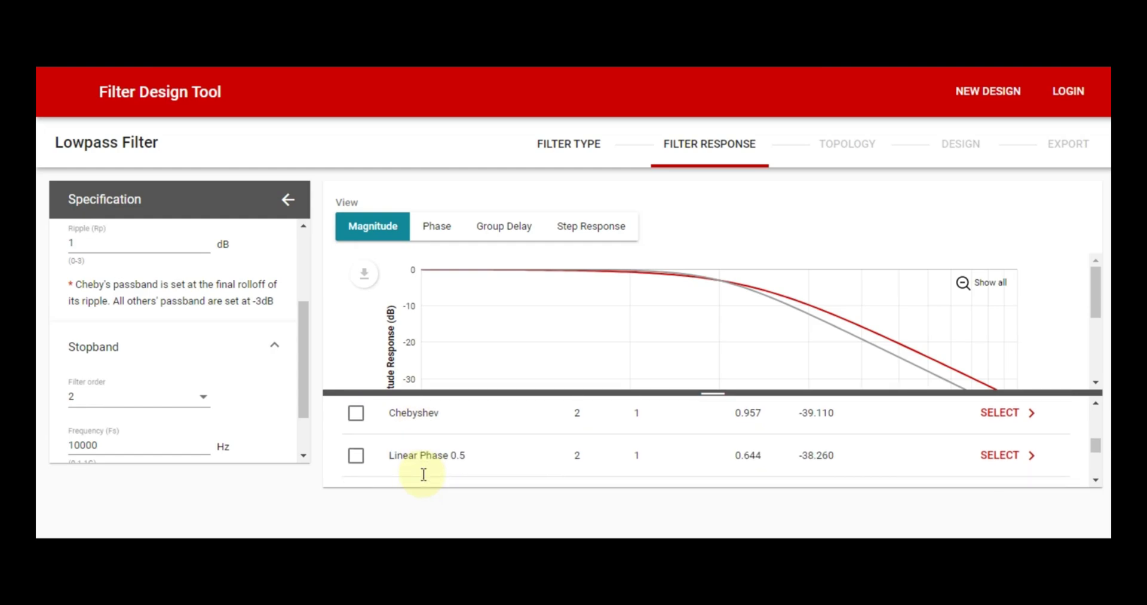
{"action": "scroll", "coordinate": [427, 477], "scroll_direction": "down", "scroll_amount": 1}
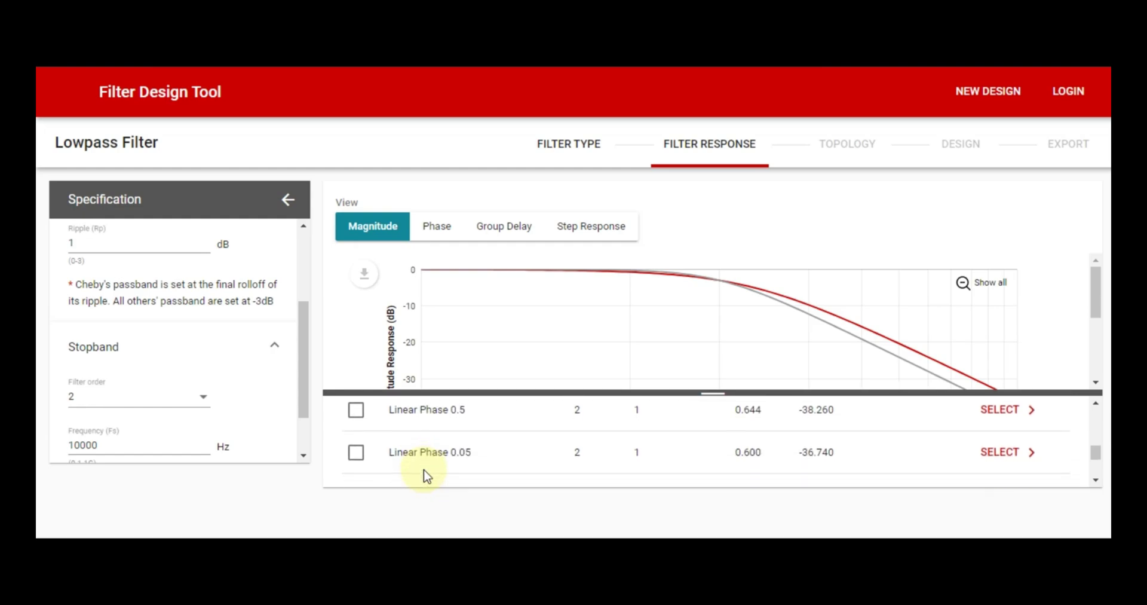
{"action": "scroll", "coordinate": [425, 474], "scroll_direction": "down", "scroll_amount": 1}
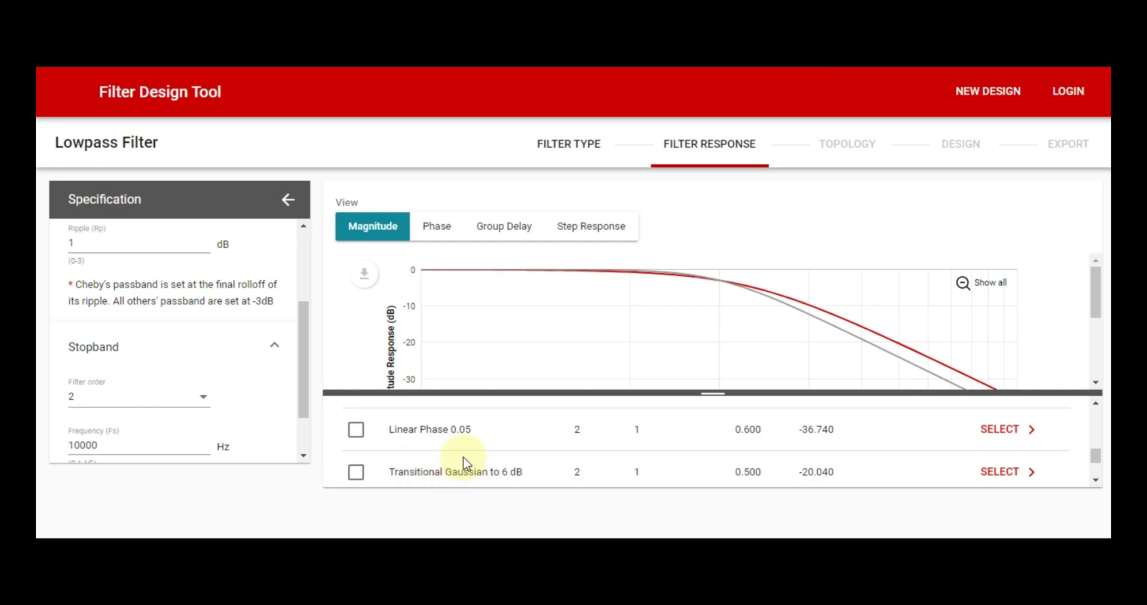
{"action": "scroll", "coordinate": [468, 466], "scroll_direction": "up", "scroll_amount": 2}
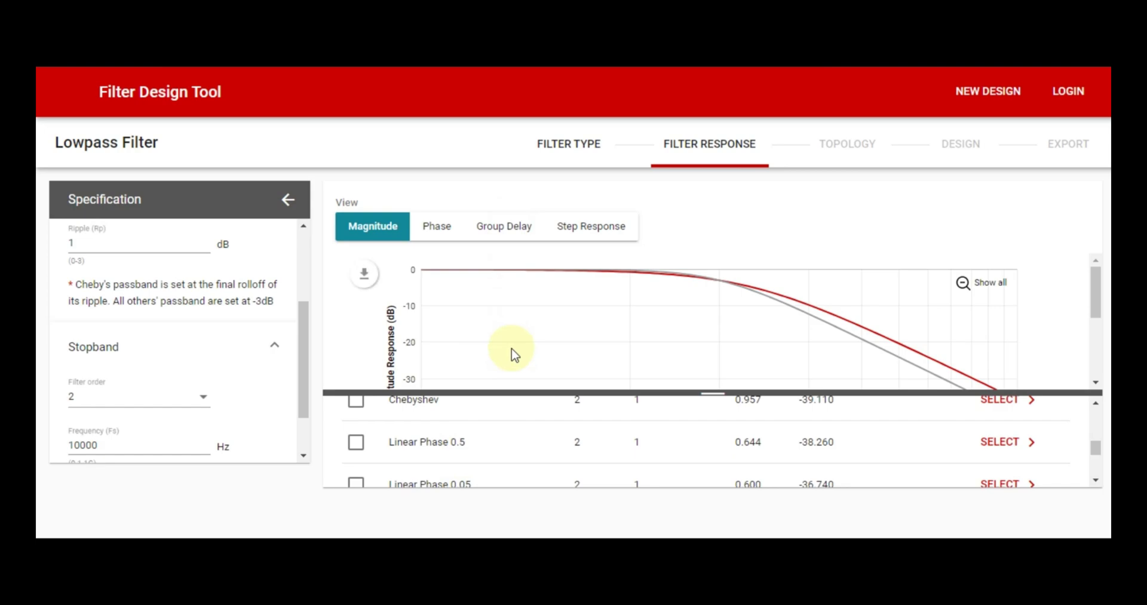